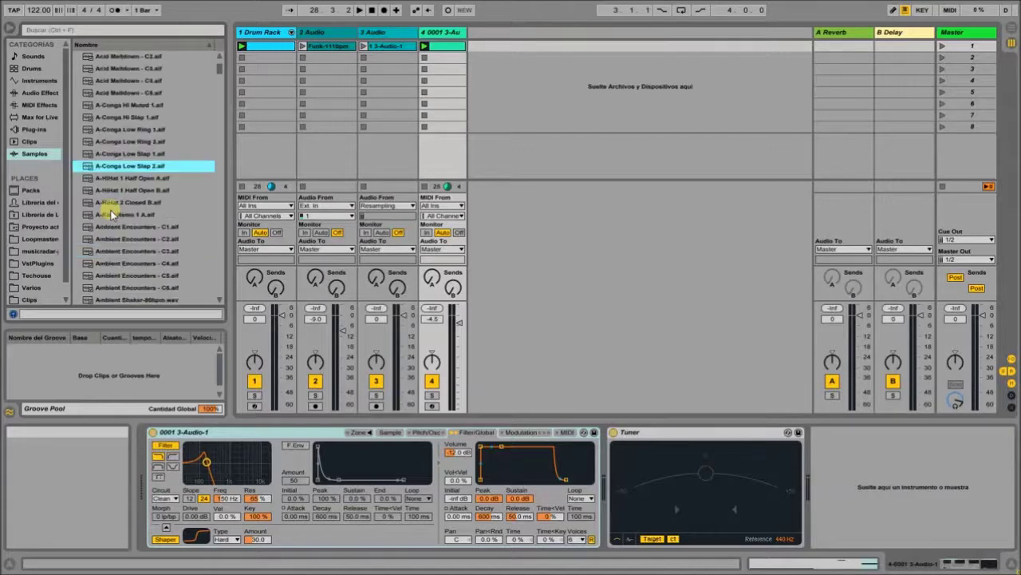
scroll(112, 214, down, 2)
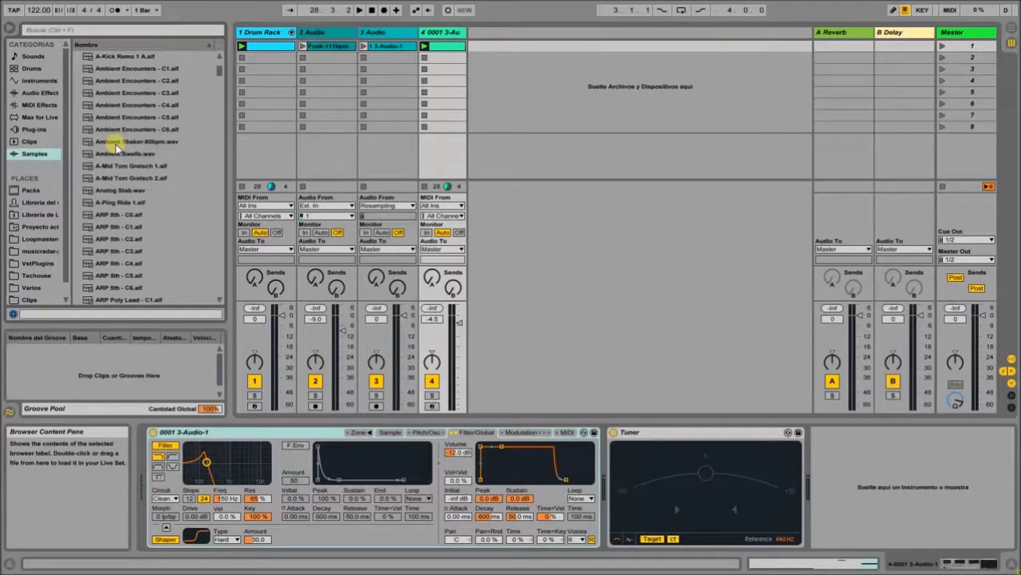
scroll(117, 146, up, 1)
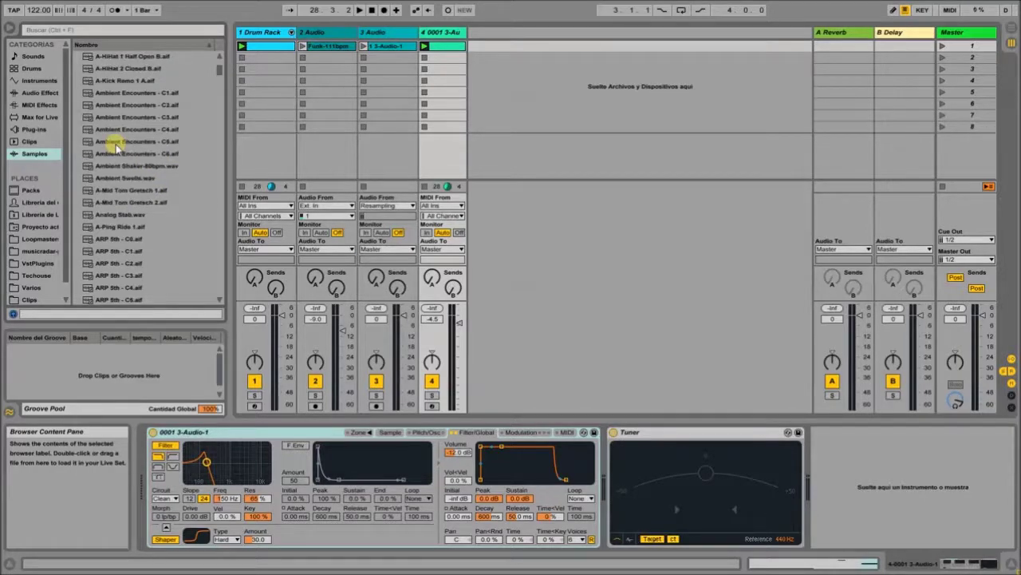
scroll(119, 150, up, 2)
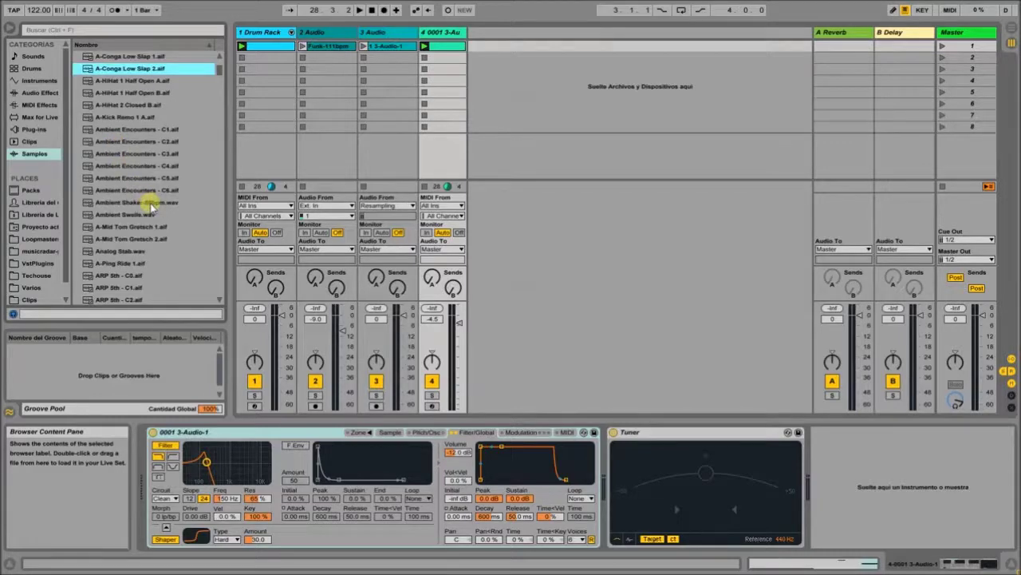
scroll(159, 223, up, 2)
scroll(157, 238, up, 2)
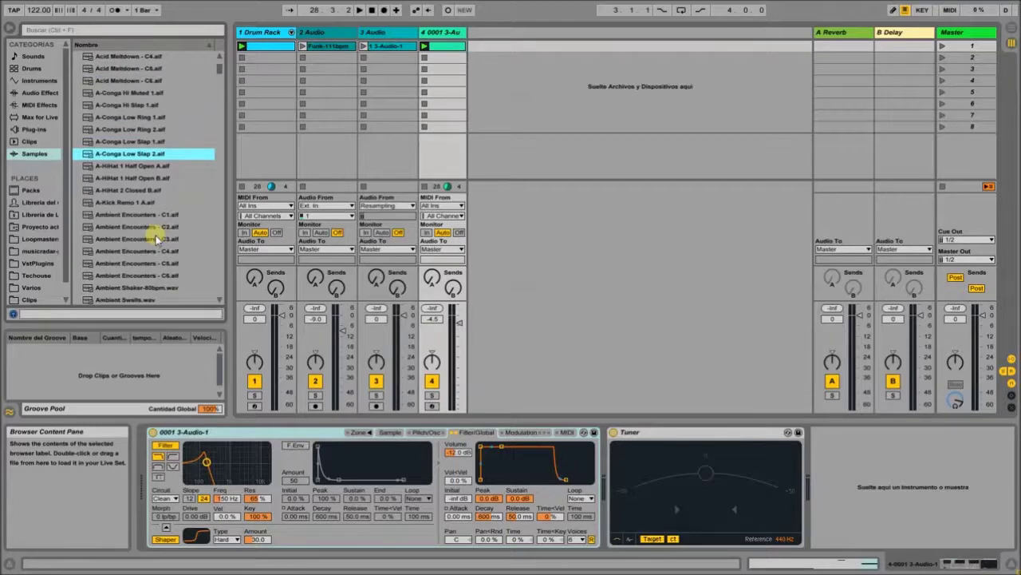
scroll(158, 239, up, 2)
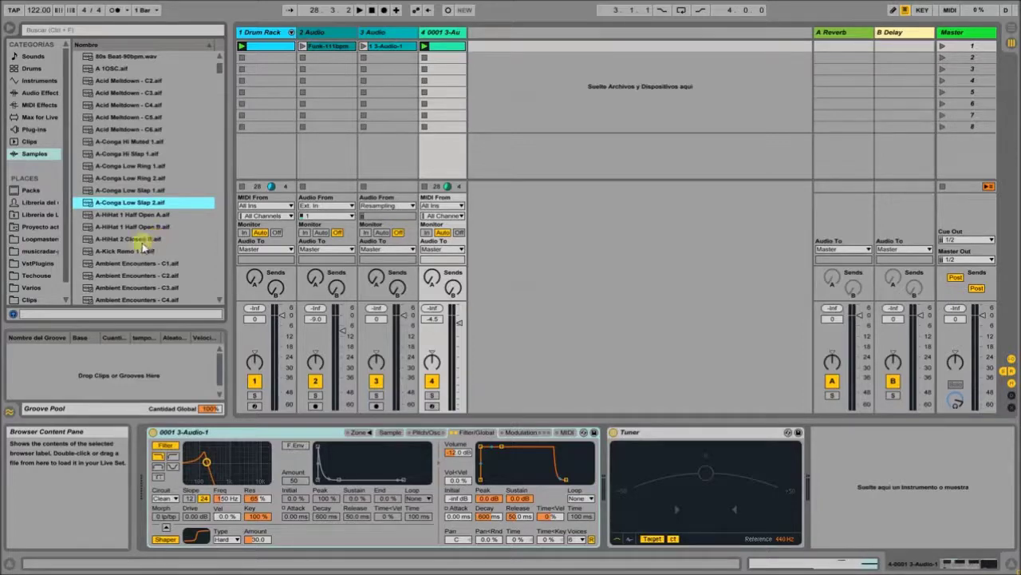
scroll(144, 248, down, 5)
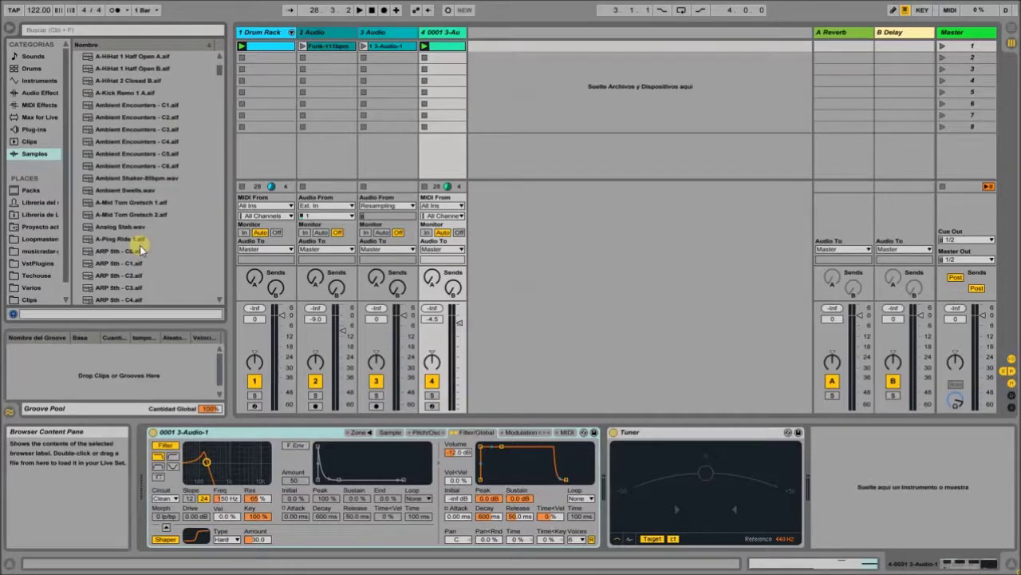
click(325, 36)
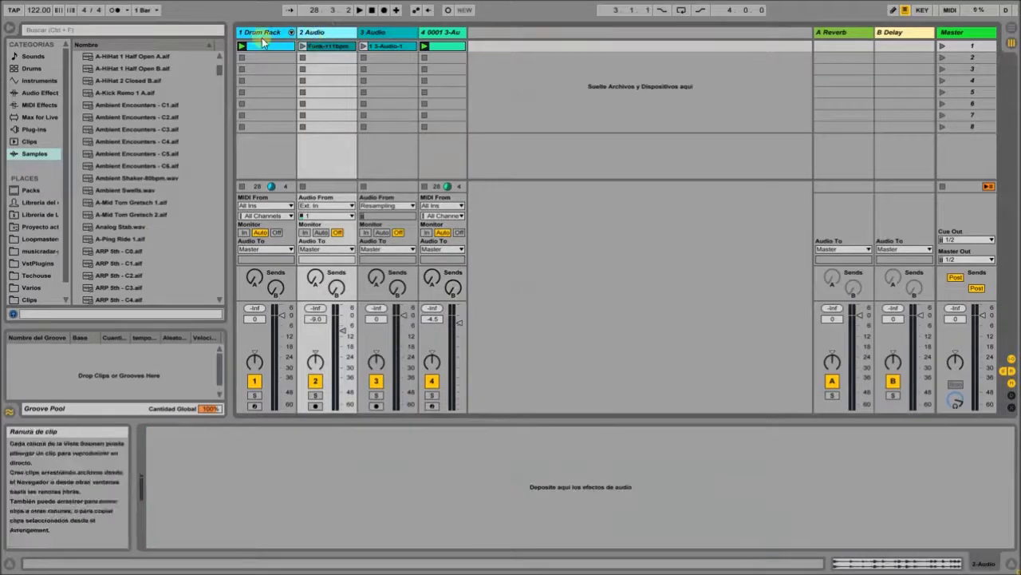
click(256, 35)
Find the Funk-111bpm.aif loop in the sample library, preview it, and reset the transport.
scroll(104, 100, up, 3)
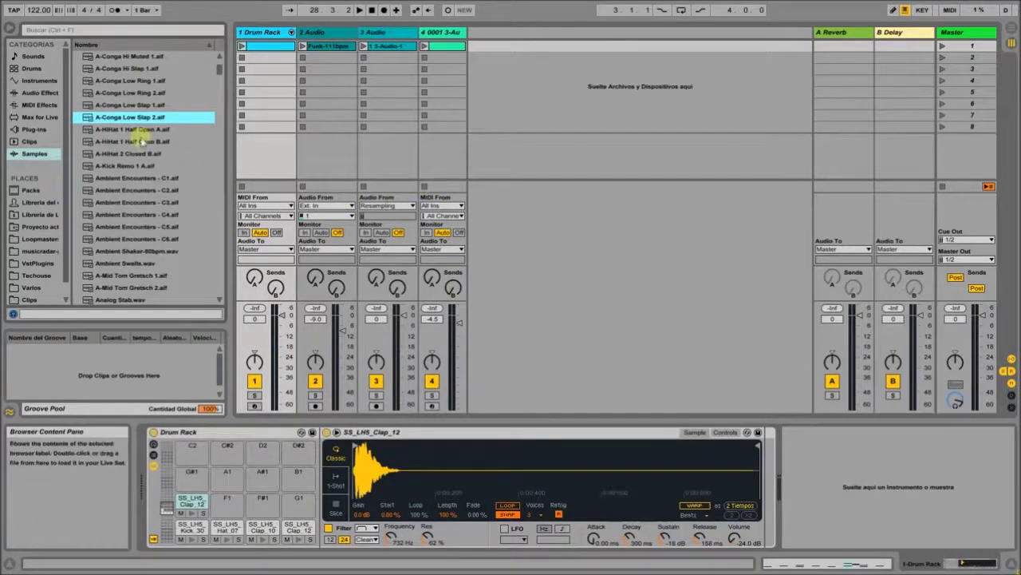
scroll(142, 130, up, 4)
scroll(160, 200, down, 2)
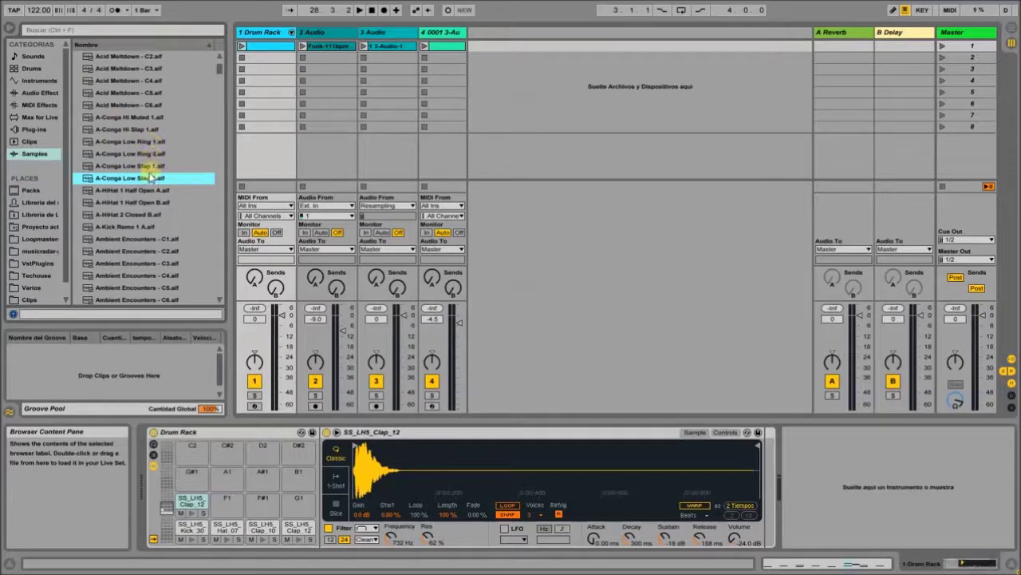
scroll(162, 198, up, 10)
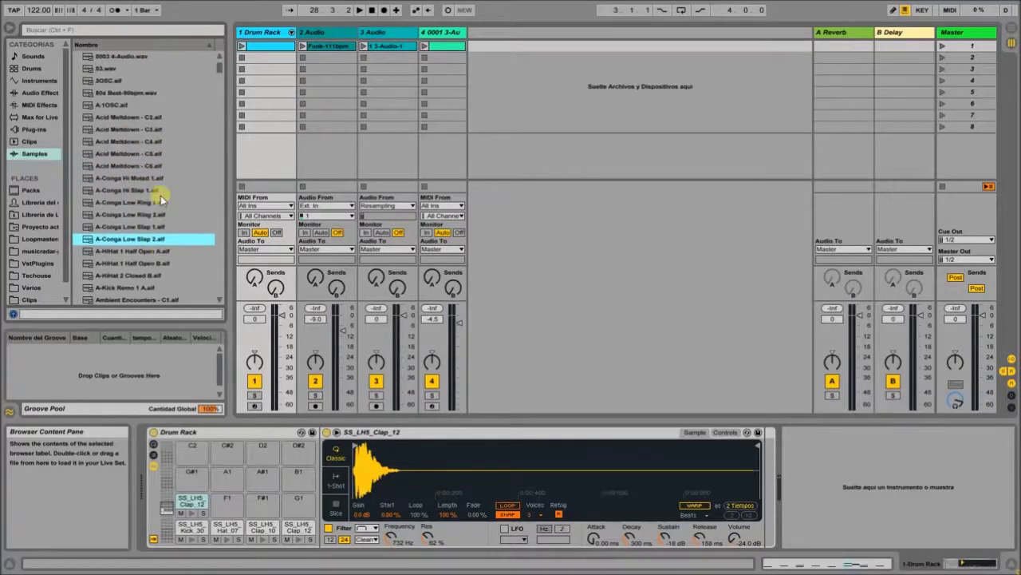
scroll(221, 108, down, 15)
scroll(150, 200, down, 12)
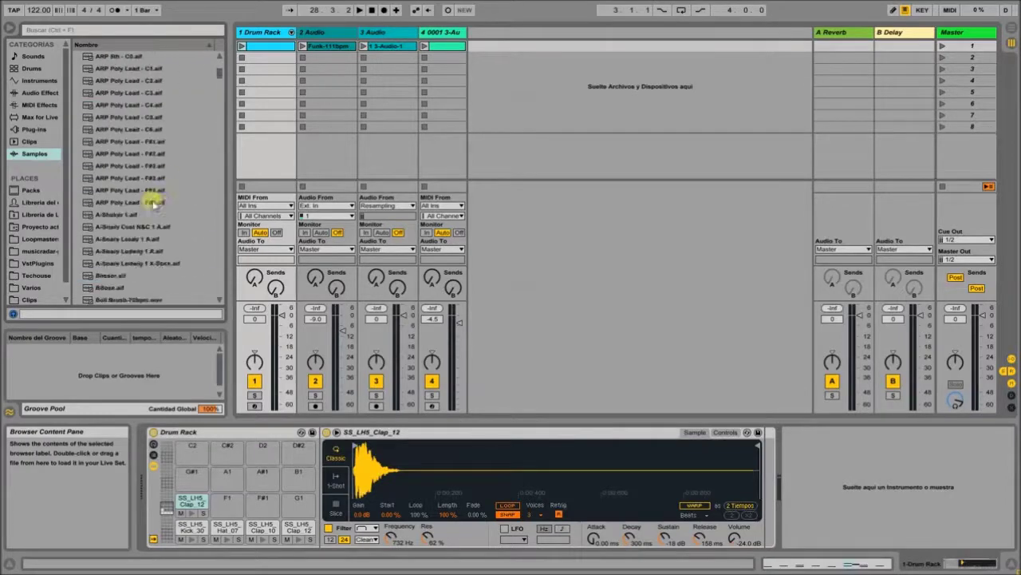
scroll(128, 203, down, 15)
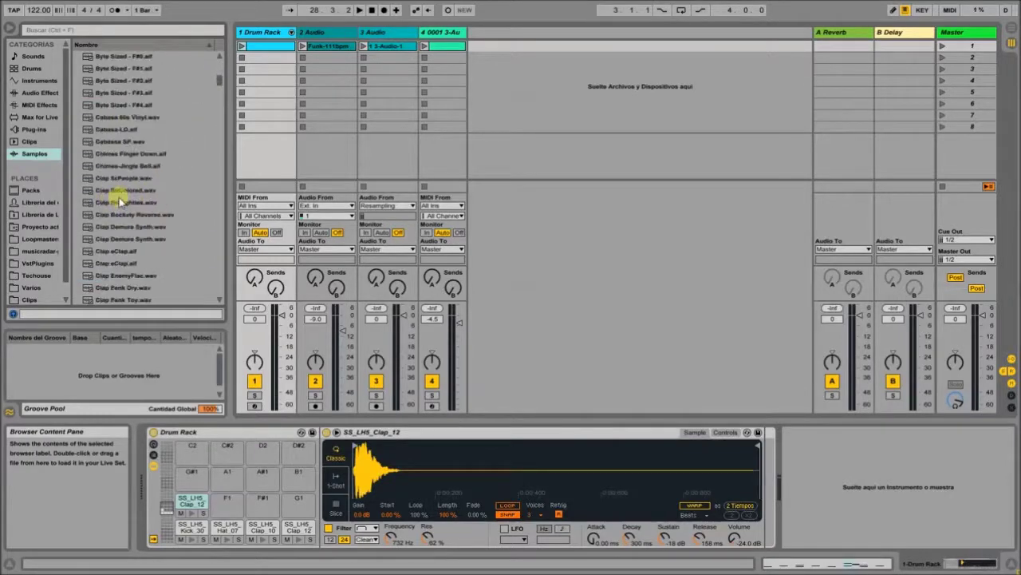
scroll(123, 200, down, 9)
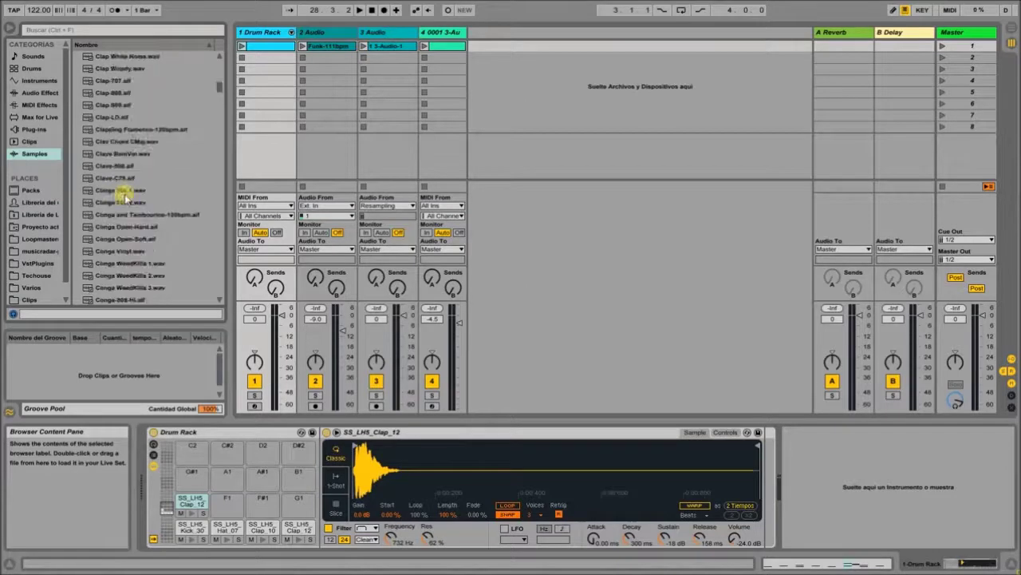
drag(219, 89, 224, 105)
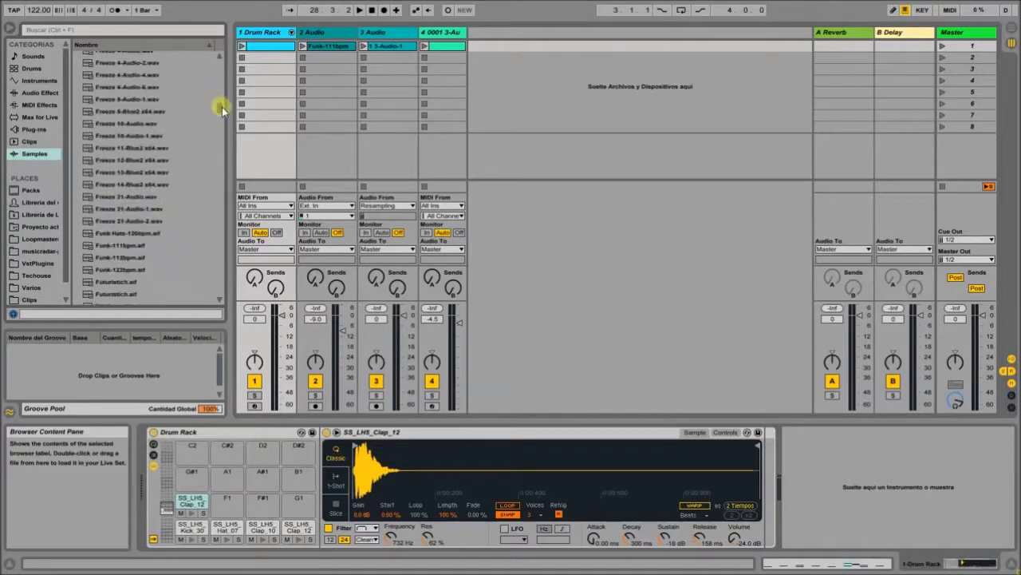
scroll(138, 154, down, 4)
scroll(144, 127, down, 3)
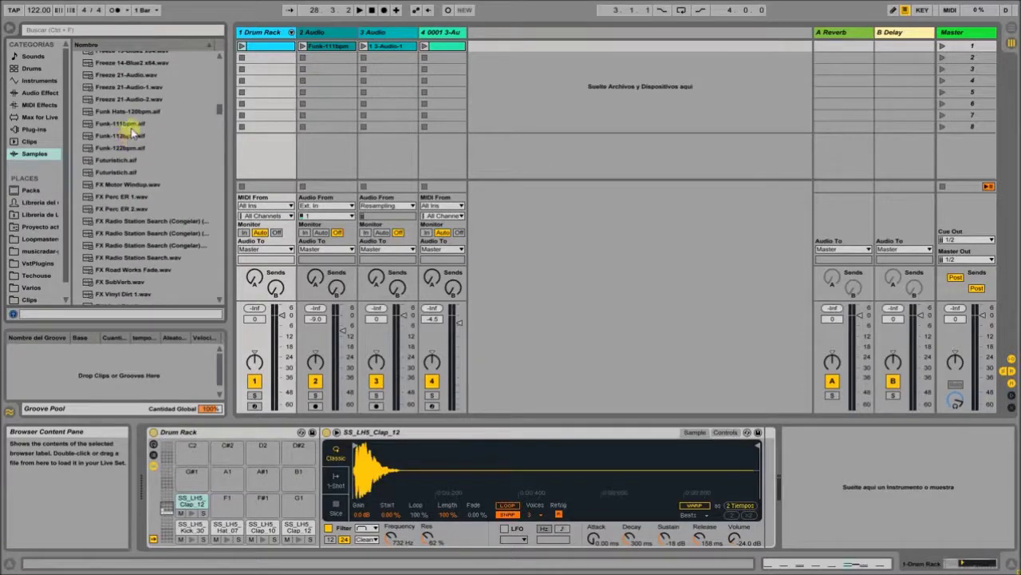
click(133, 125)
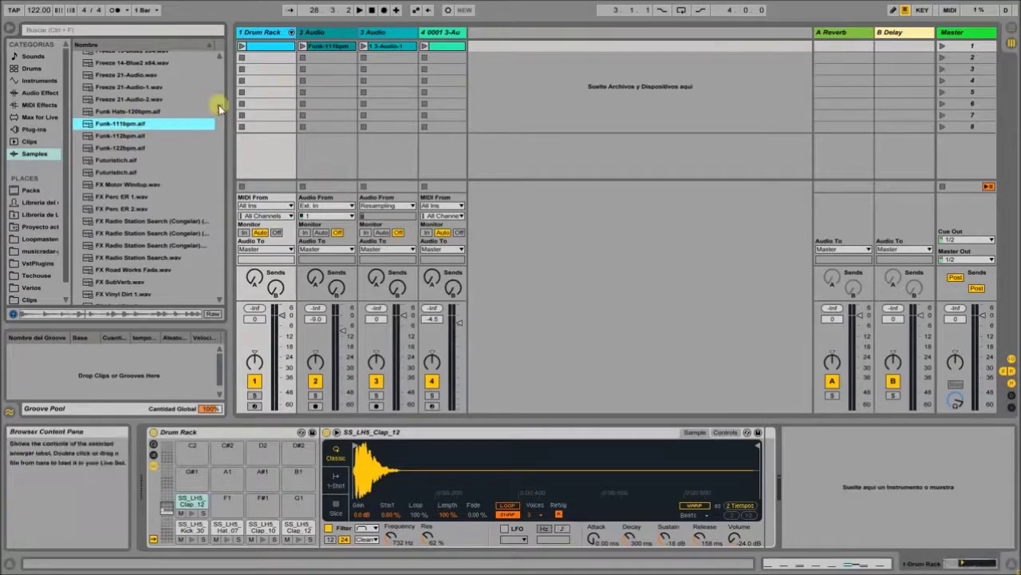
click(371, 10)
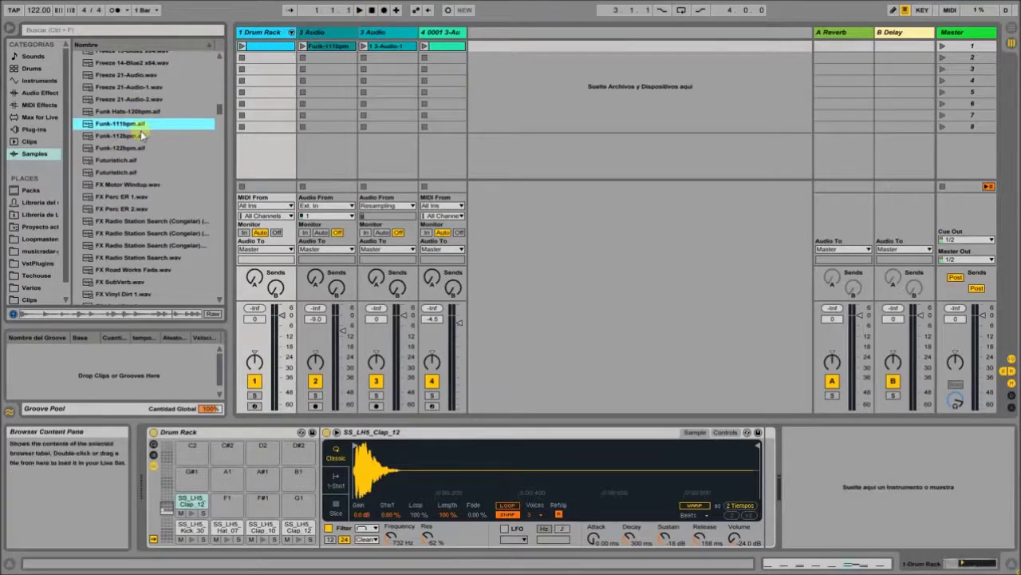
Place Funk-111bpm.aif in the second clip slot of the 2 Audio track and set the clip's warp mode to Texture.
drag(126, 130, 326, 57)
double_click(325, 57)
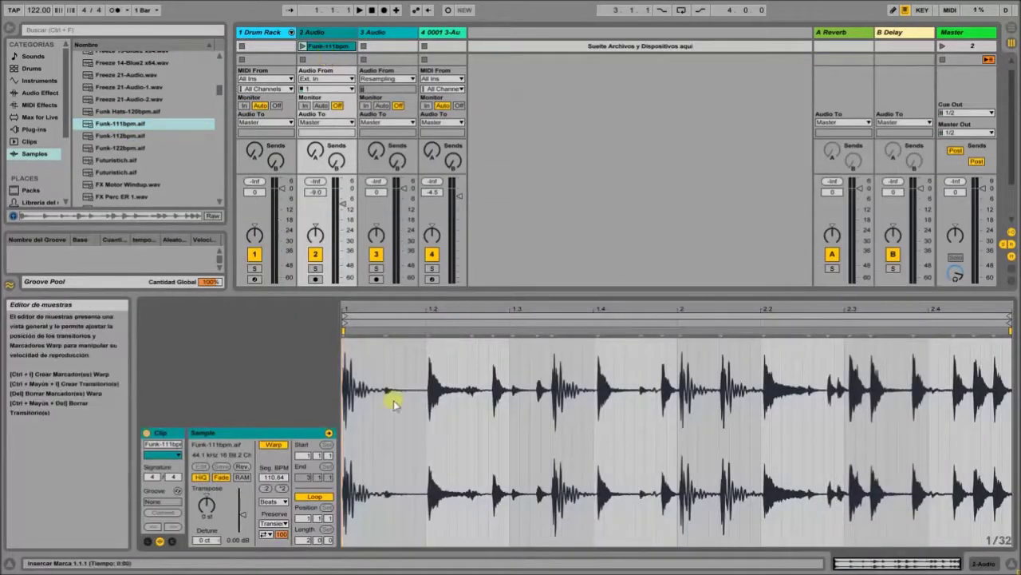
drag(383, 306, 388, 339)
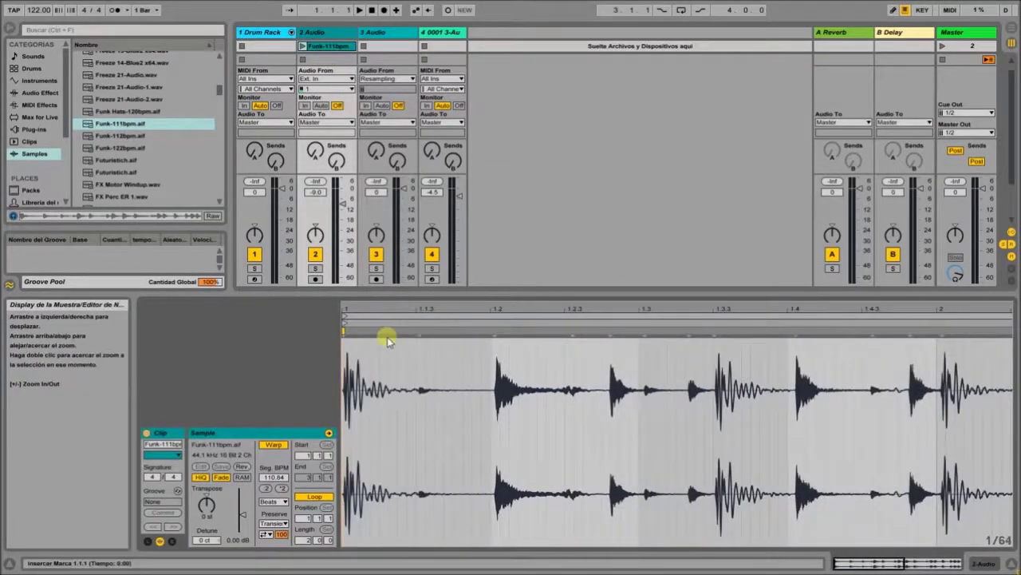
click(273, 501)
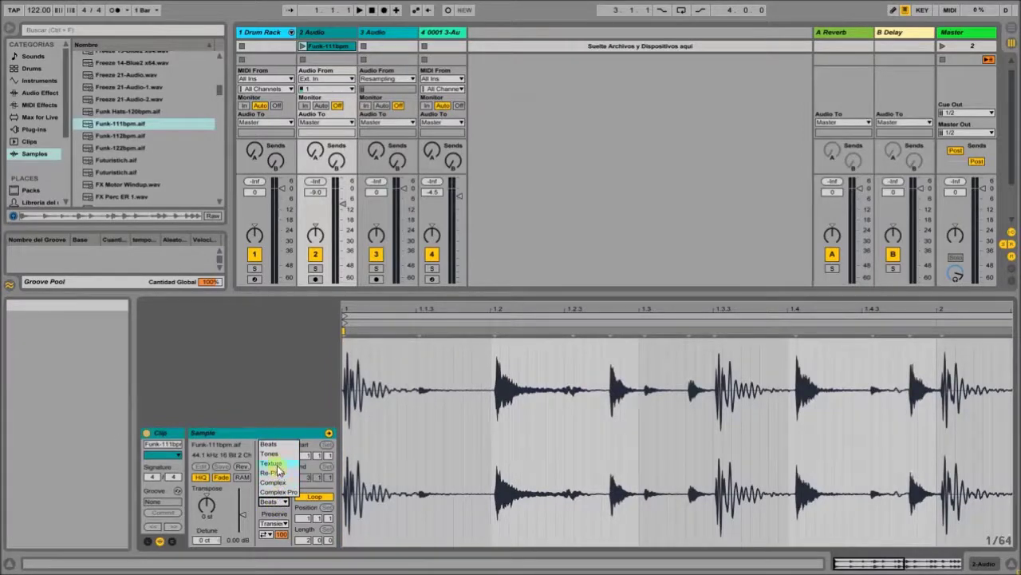
click(276, 464)
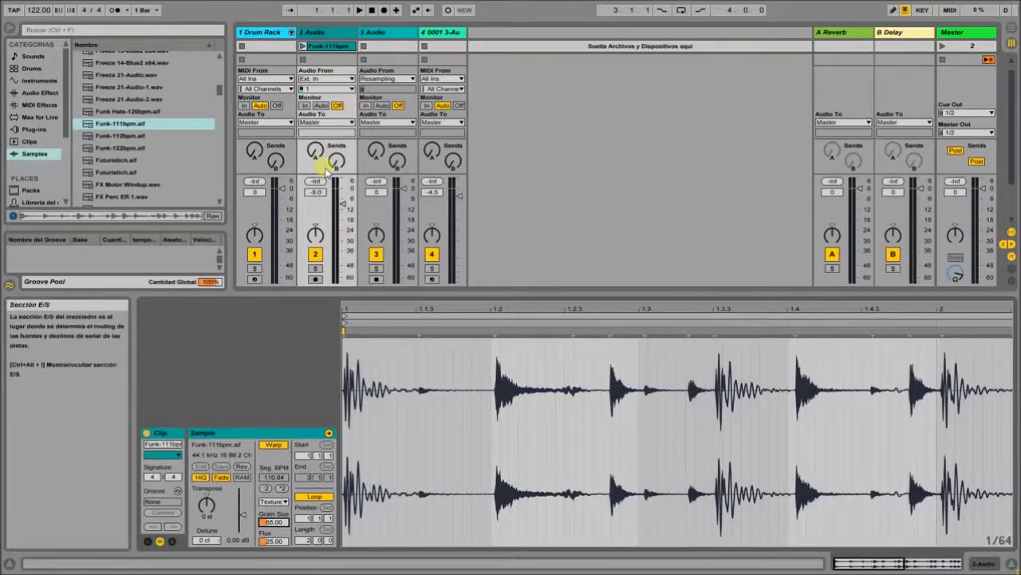
Play the Funk-111bpm clip on the 2 Audio track to hear the Texture warping, and stop playback.
click(303, 46)
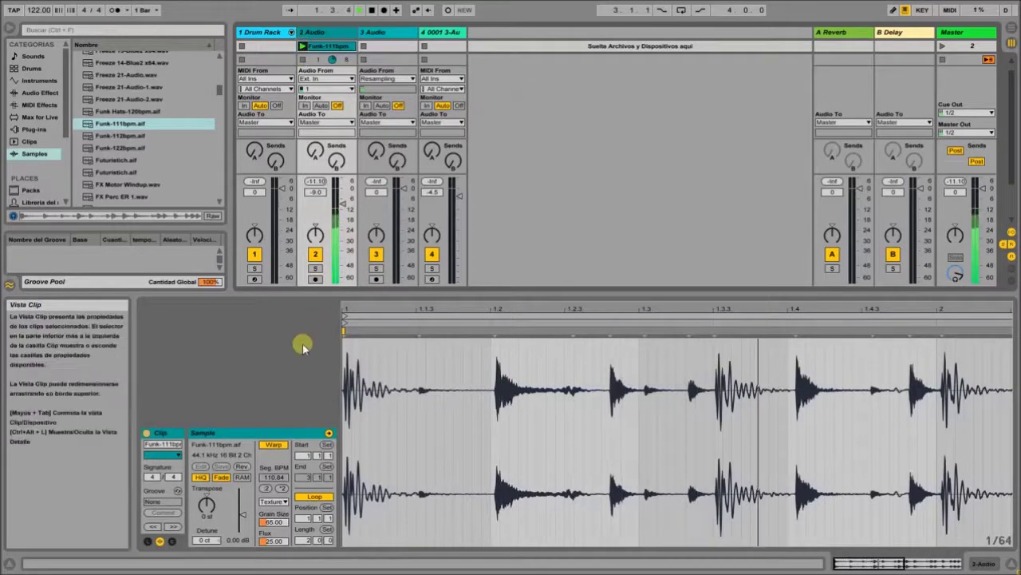
click(319, 32)
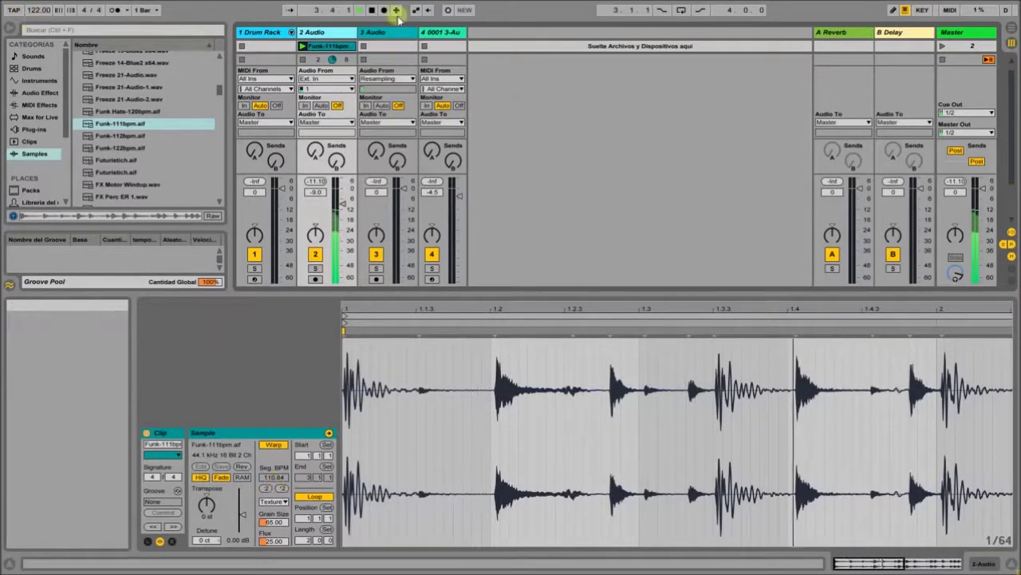
click(373, 9)
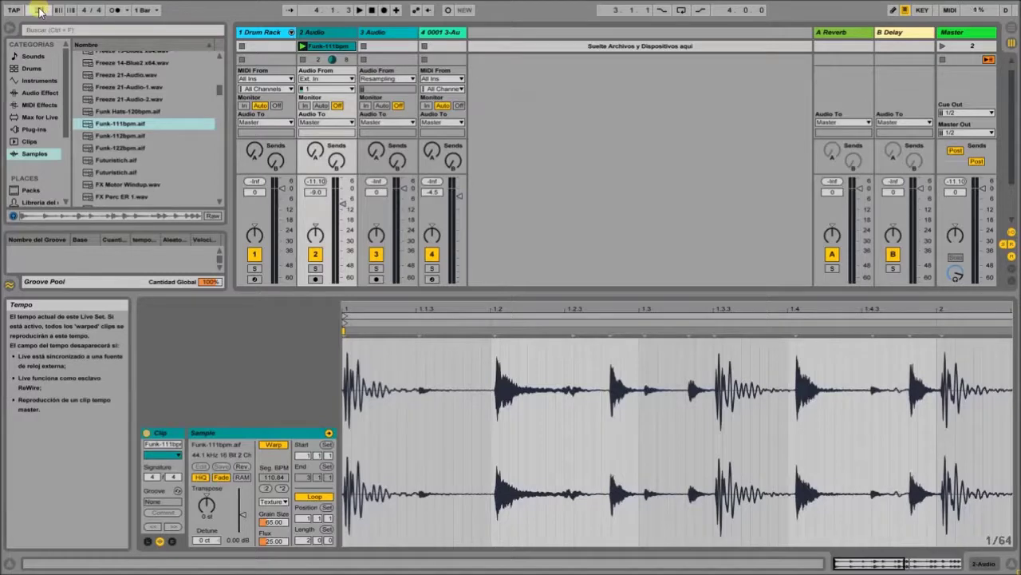
Play the Funk-111bpm clip at a tempo of 20 BPM, lower its Grain Size to 40, and stop playback.
click(303, 48)
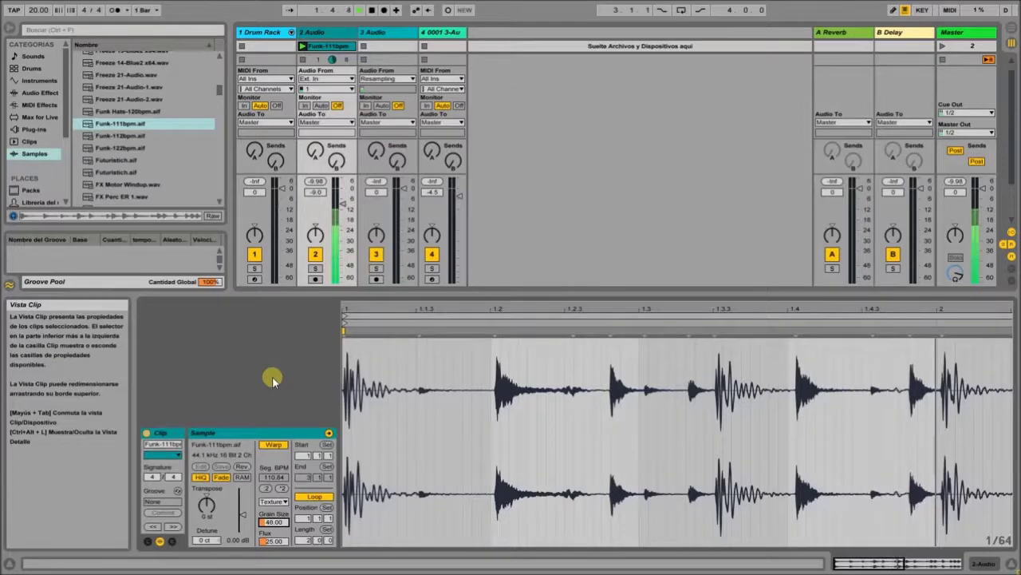
key(Down)
key(Down)
key(Down)
key(Down)
key(Down)
key(Down)
key(Down)
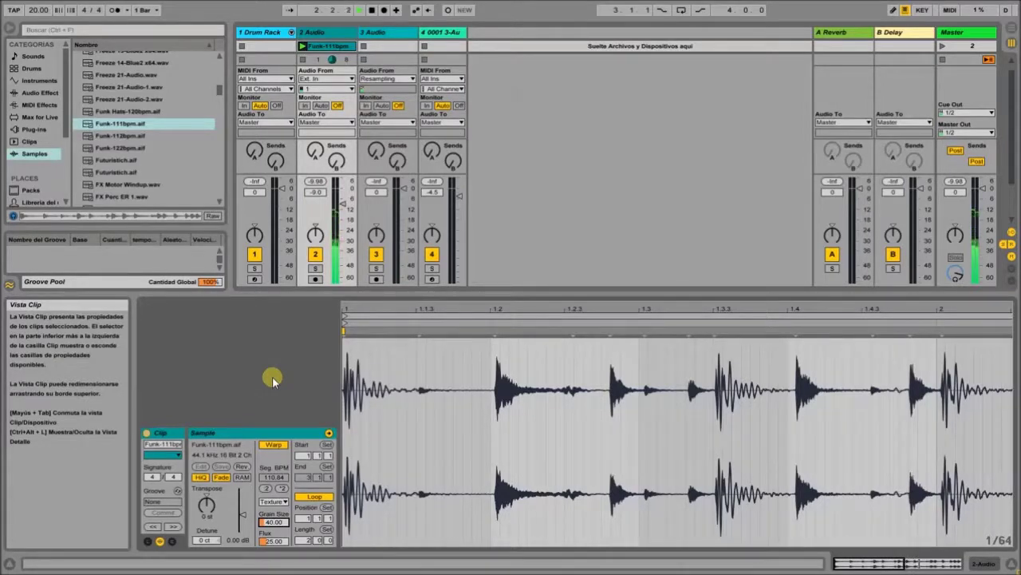
click(374, 13)
Record the resampled loop into the second clip slot of the armed 3 Audio track and toggle Warp on the recorded clip.
double_click(318, 33)
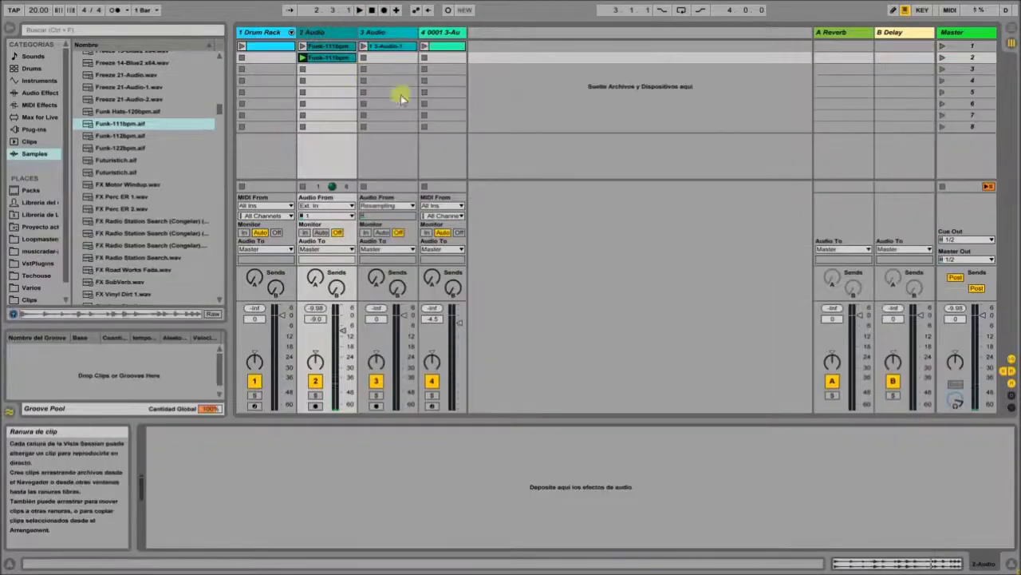
click(377, 406)
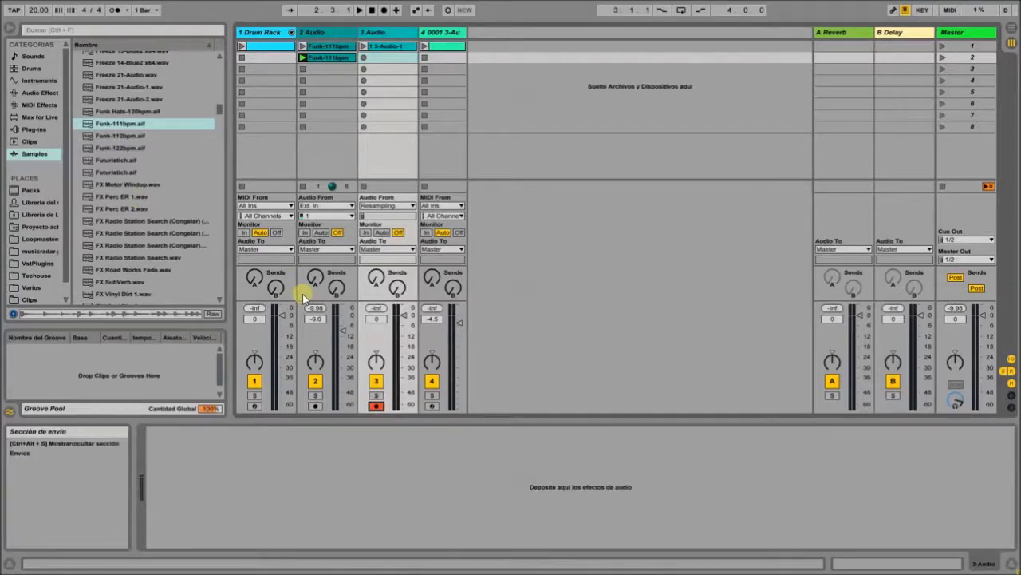
click(364, 58)
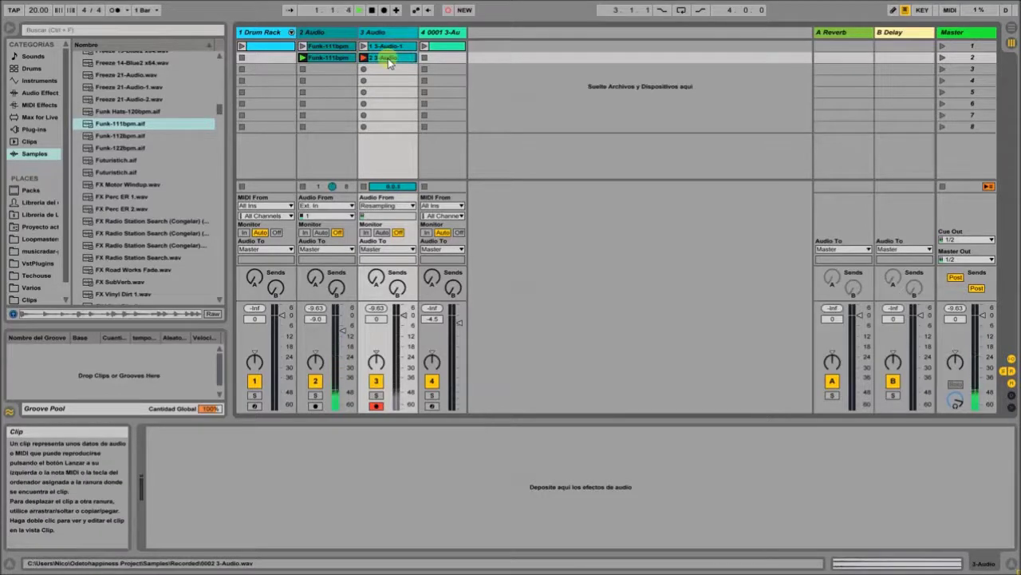
double_click(384, 60)
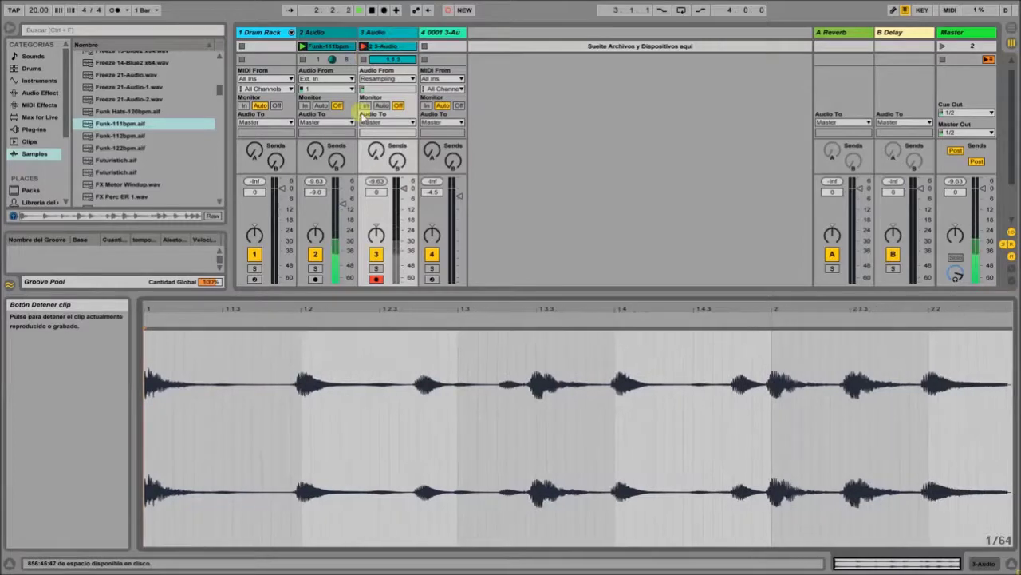
click(364, 60)
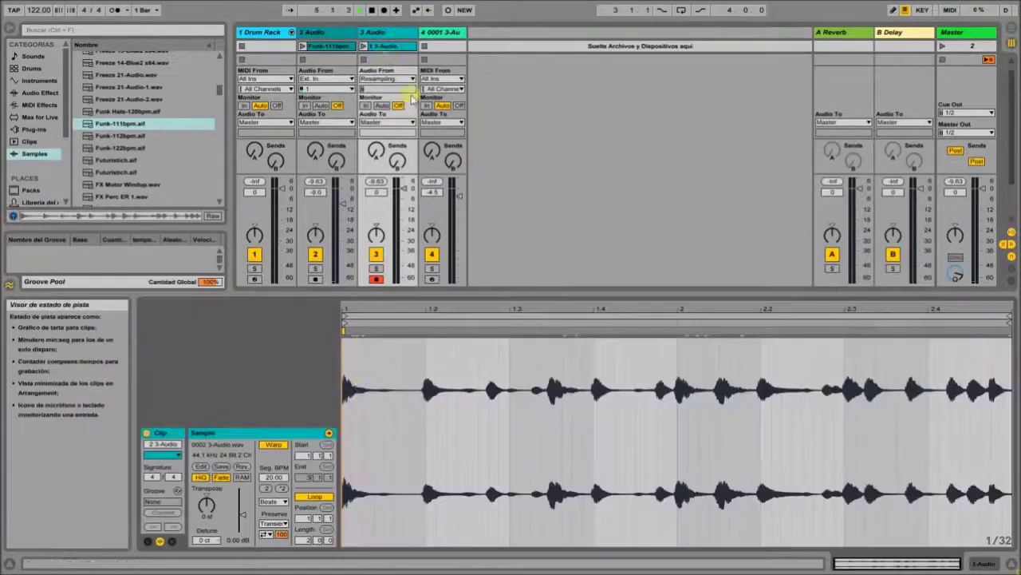
click(274, 445)
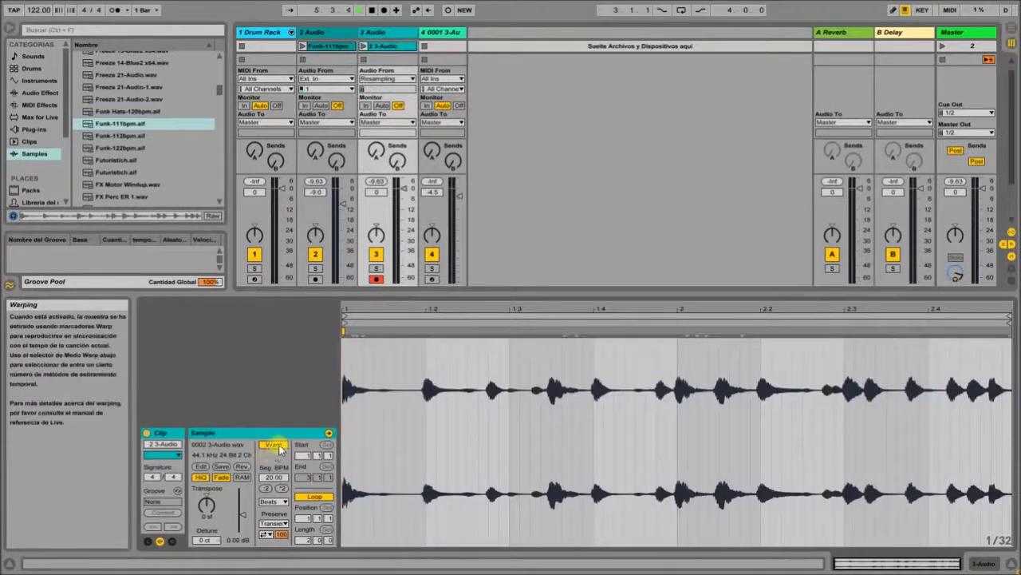
Add the Sampler instrument on a new MIDI track after track 4.
click(451, 30)
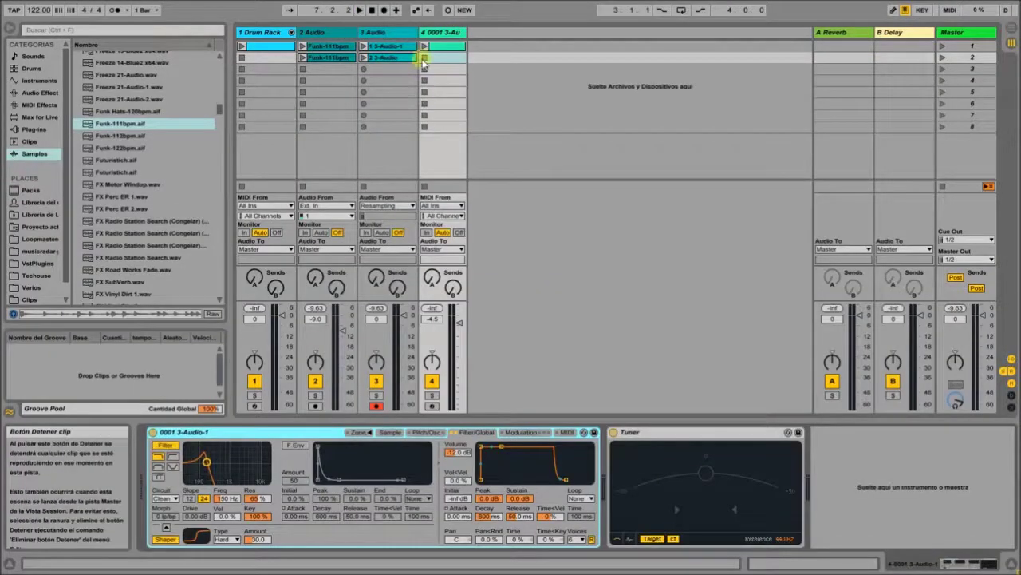
click(38, 93)
click(38, 81)
drag(105, 156, 497, 77)
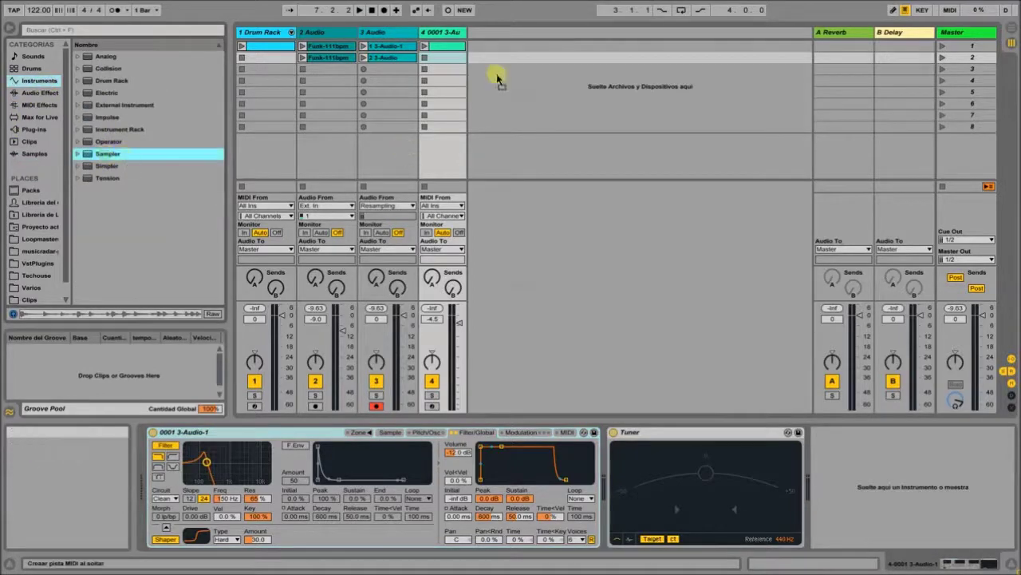
drag(493, 36, 492, 36)
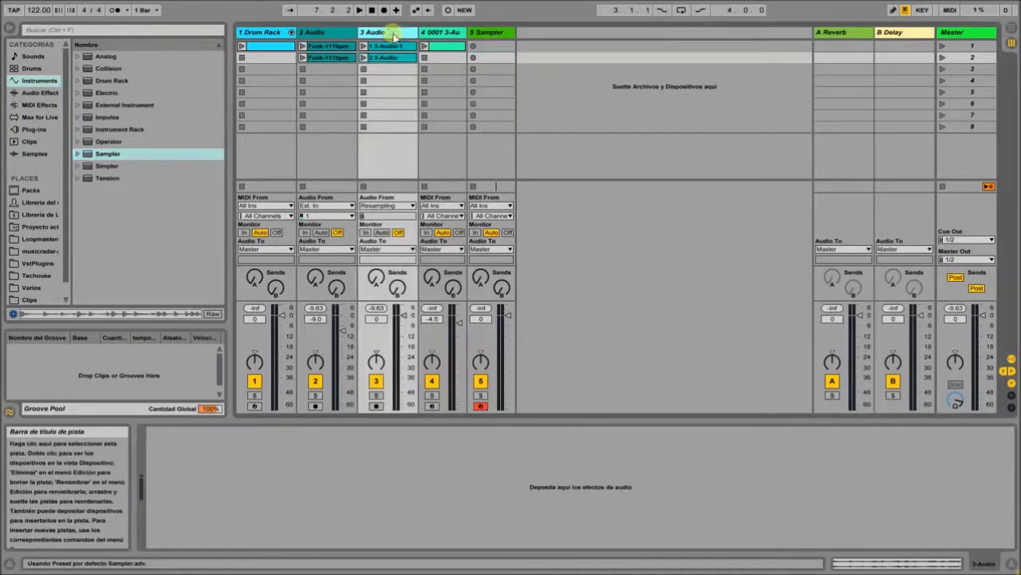
Load the second recorded 3-Audio clip into the Sampler on track 5 and move its Sample Start to about 231011.
click(481, 405)
drag(387, 57, 407, 468)
mouse_move(192, 466)
mouse_down()
mouse_move(216, 451)
mouse_move(530, 452)
mouse_move(465, 436)
mouse_move(372, 442)
mouse_up()
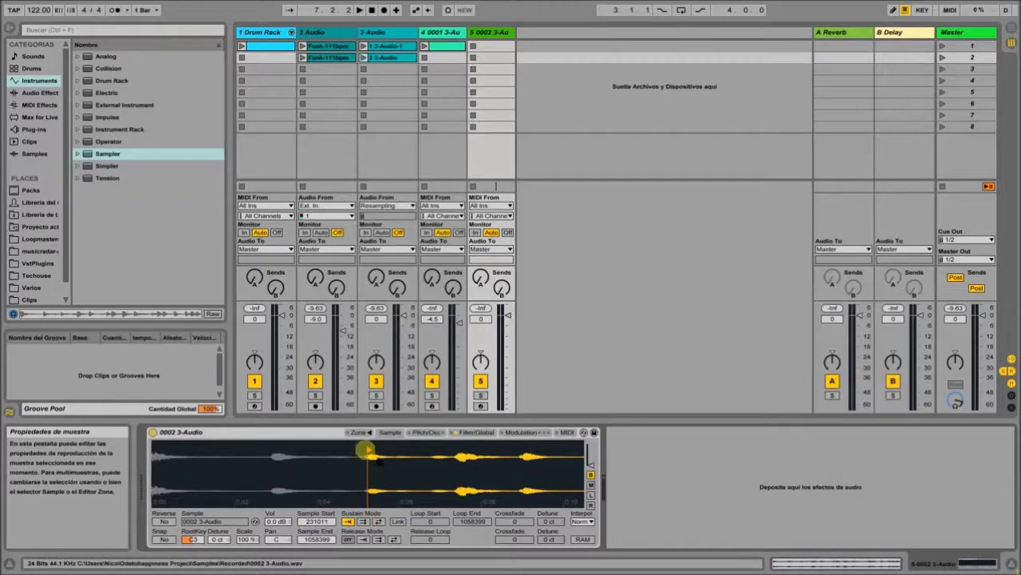
Arm track 5, audition the sample, and move the Sampler's Sample Start to the next hit at about 323666.
click(481, 406)
key(a)
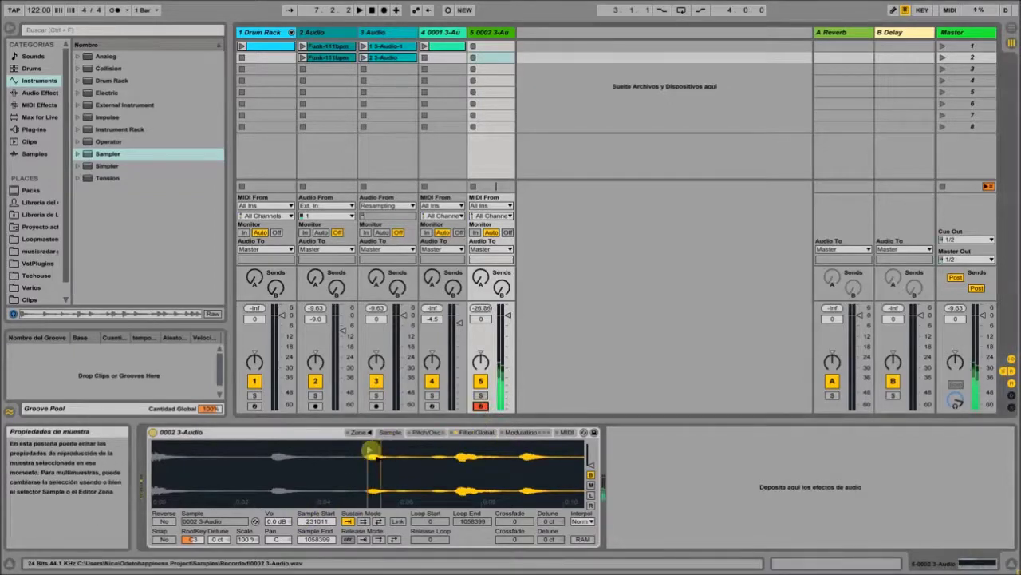
drag(365, 451, 459, 454)
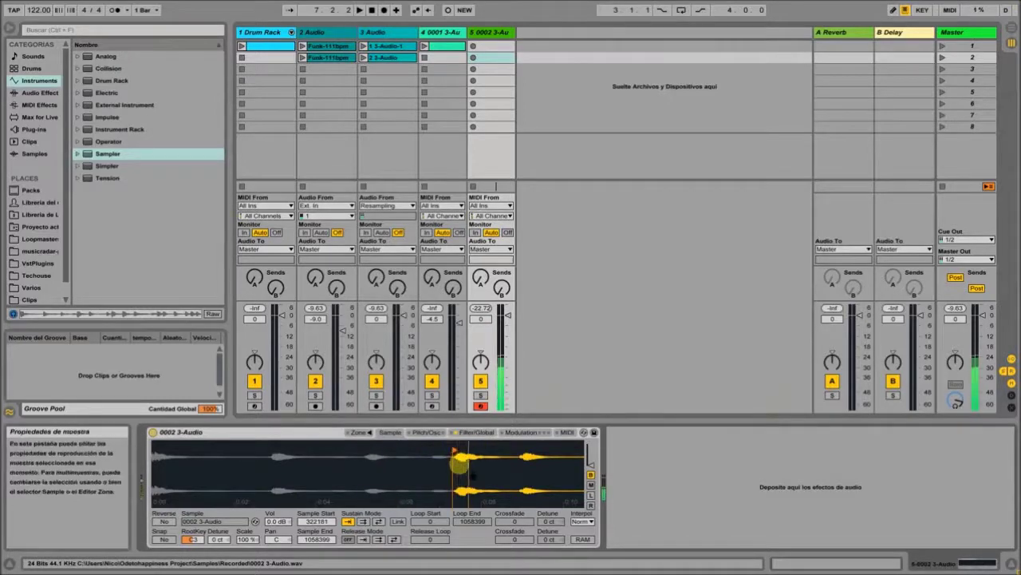
drag(447, 450, 461, 453)
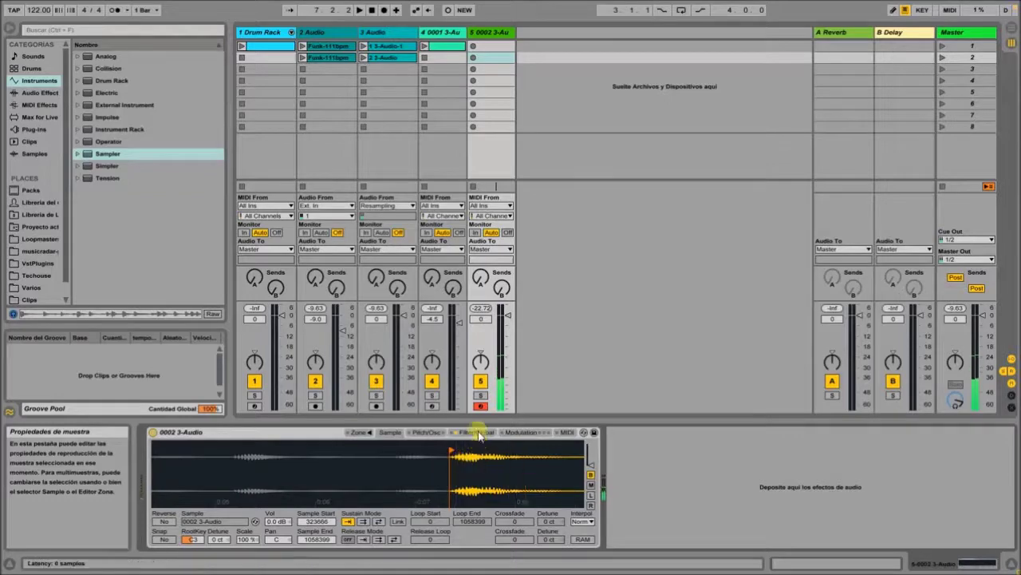
Enable Sampler's Shaper as Hard with Amount 30, set the filter to 150 Hz with 45% resonance, and lower the track volume to -6 dB.
click(477, 432)
click(165, 540)
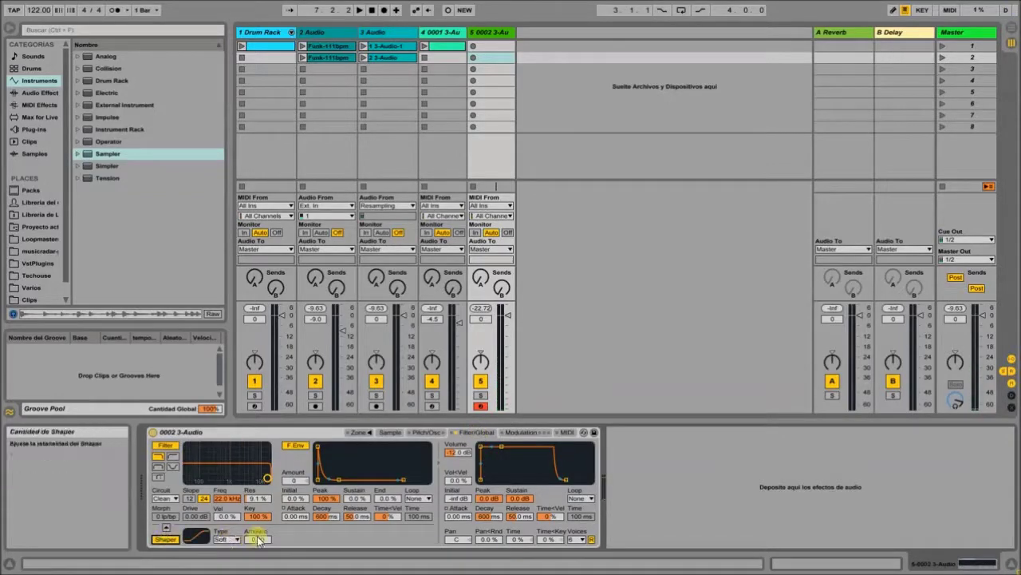
click(227, 539)
click(223, 510)
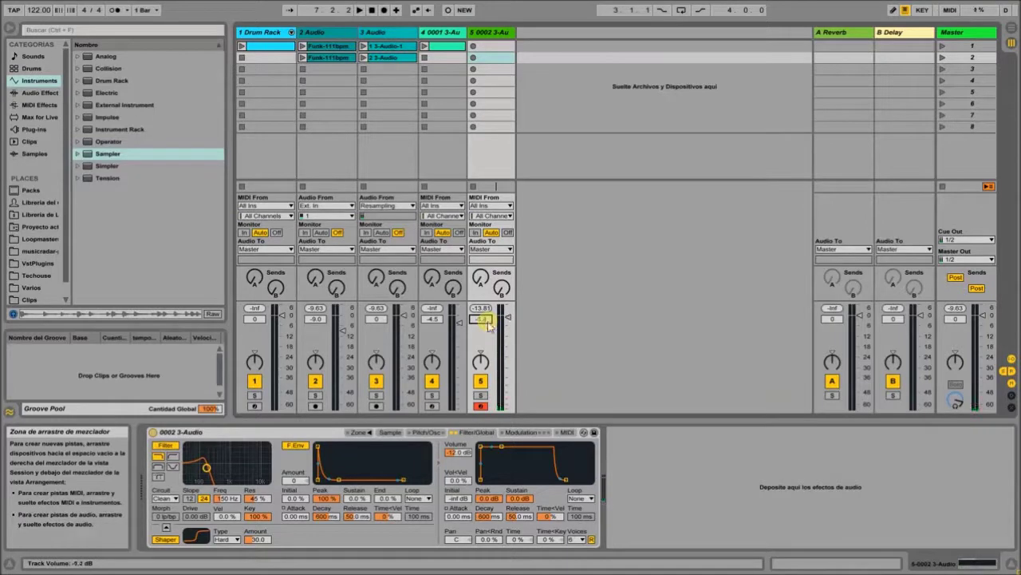
drag(487, 321, 488, 325)
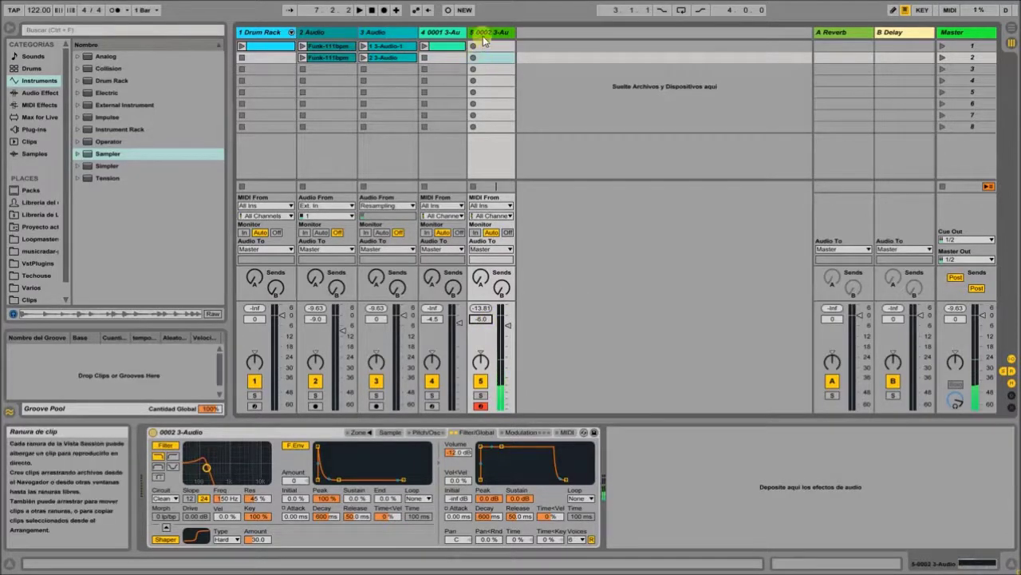
Create a MIDI clip in track 5's first slot and add a C3 note from 1 to 1.3.
double_click(511, 60)
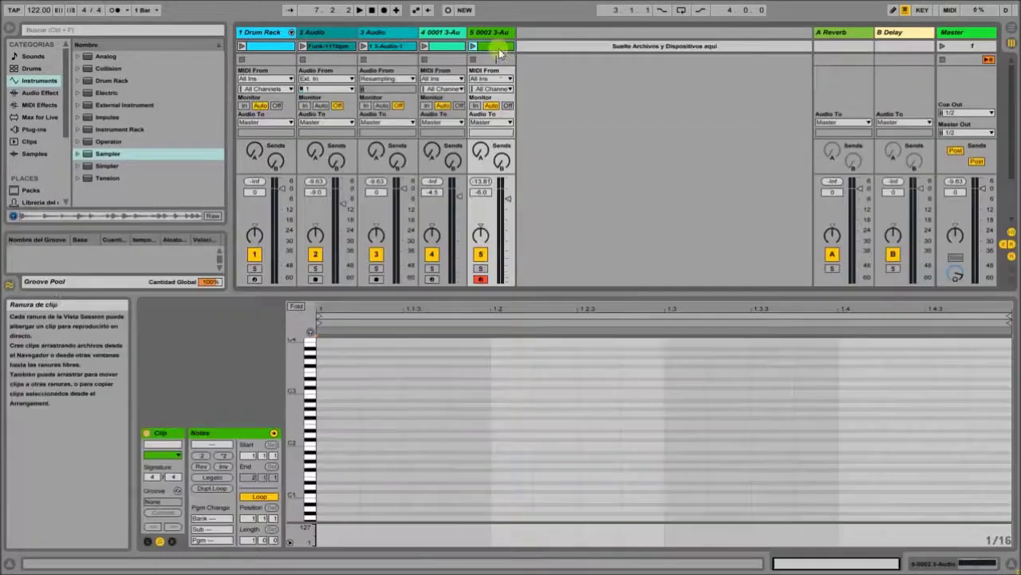
double_click(331, 392)
drag(358, 392, 619, 394)
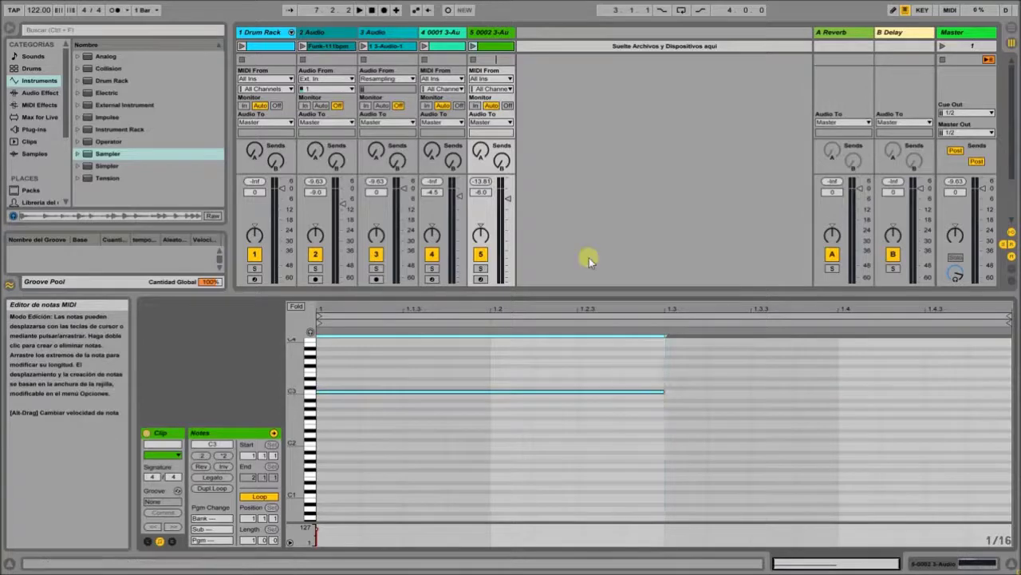
Add the Tuner audio effect after the Sampler on track 5.
double_click(484, 34)
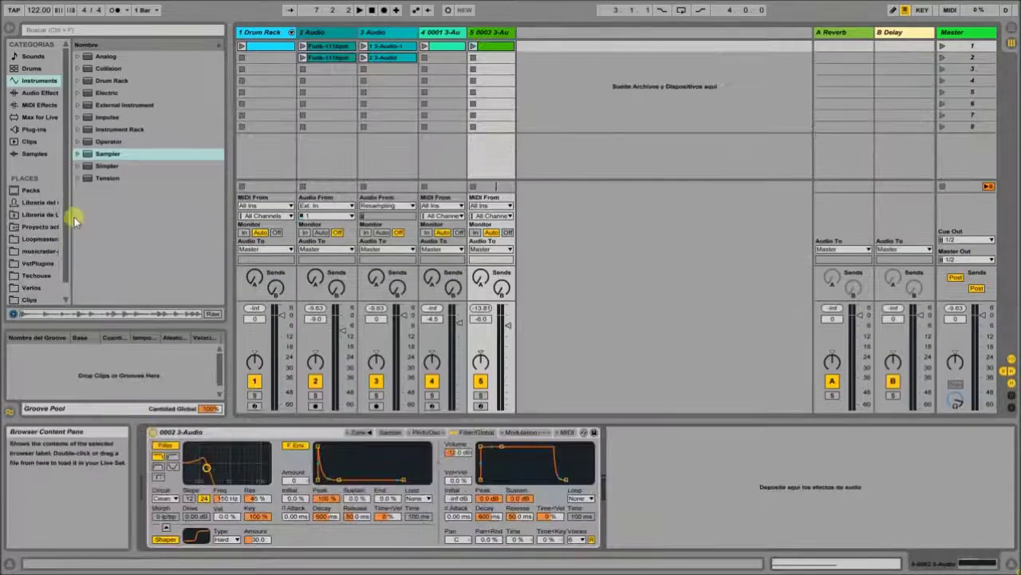
click(48, 93)
scroll(142, 255, down, 8)
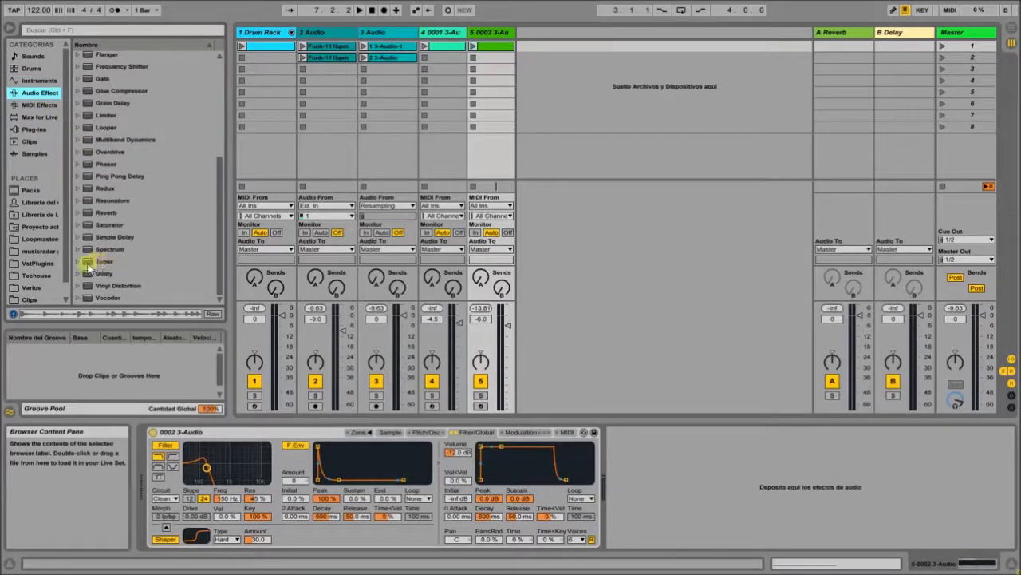
drag(104, 264, 691, 482)
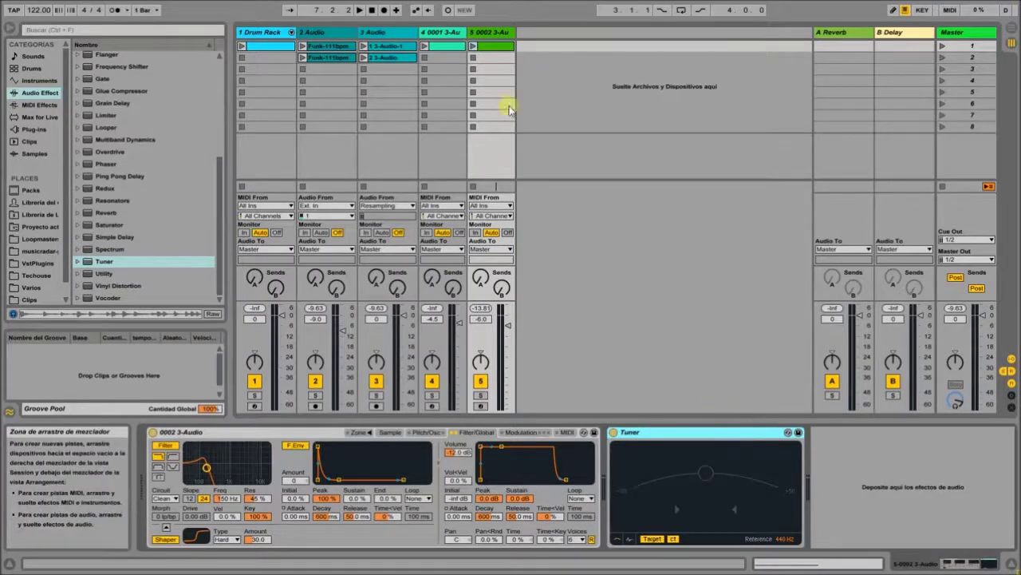
Check the Sampler sound with the Tuner, launch track 5's MIDI clip, disarm the track, and launch the Drum Rack clip.
click(480, 406)
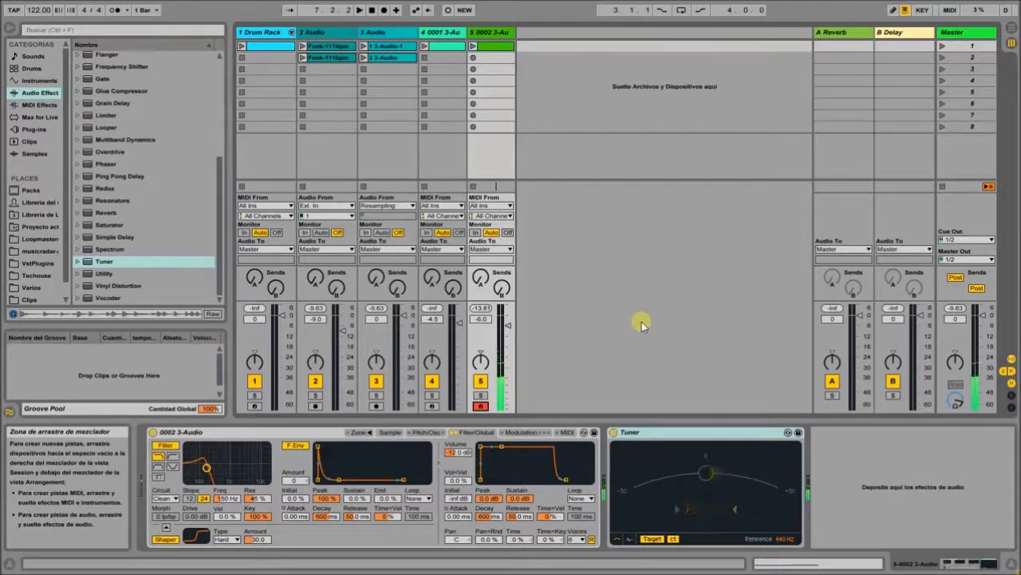
click(472, 47)
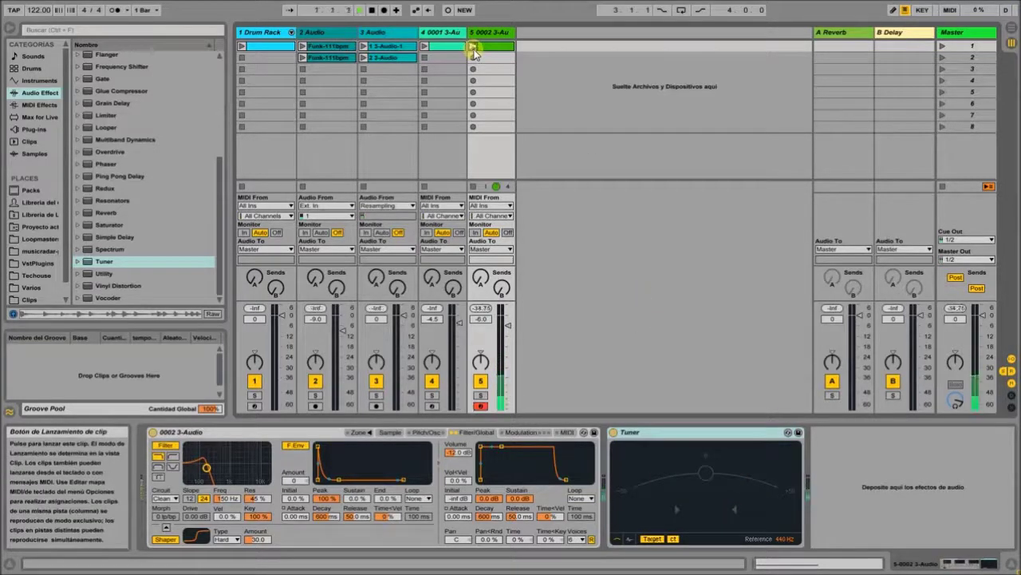
click(480, 406)
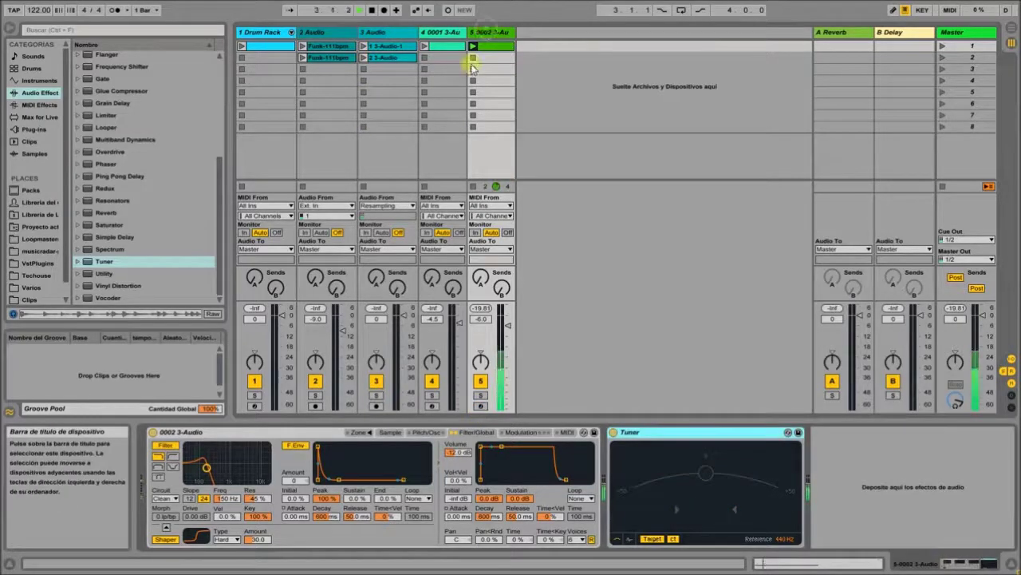
click(241, 46)
Add G#3 notes at 1.3.4 and 1.4.3 in track 5's MIDI clip and extend the last one to the clip's end.
double_click(494, 49)
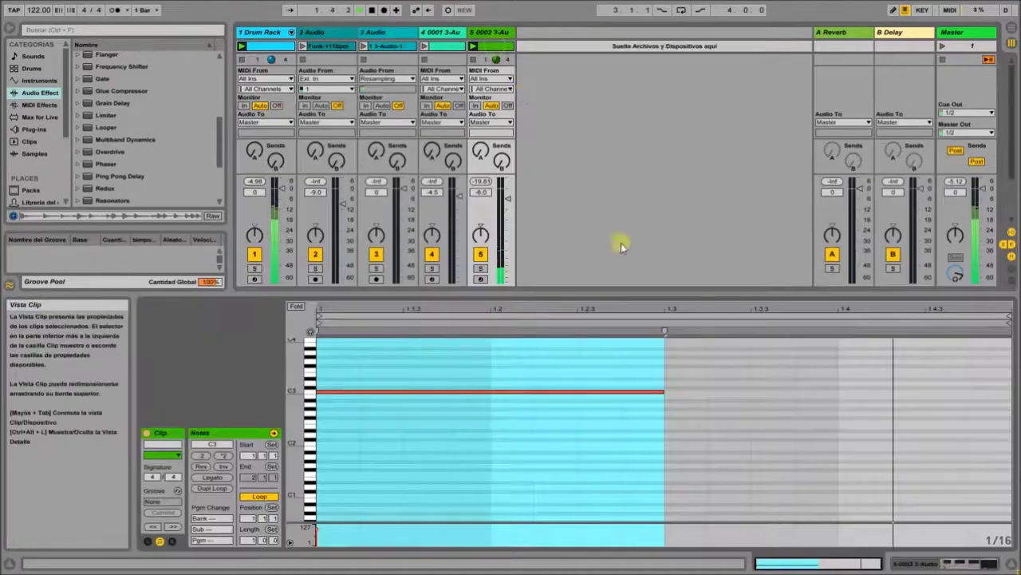
scroll(790, 393, up, 1)
click(817, 383)
double_click(816, 383)
double_click(953, 383)
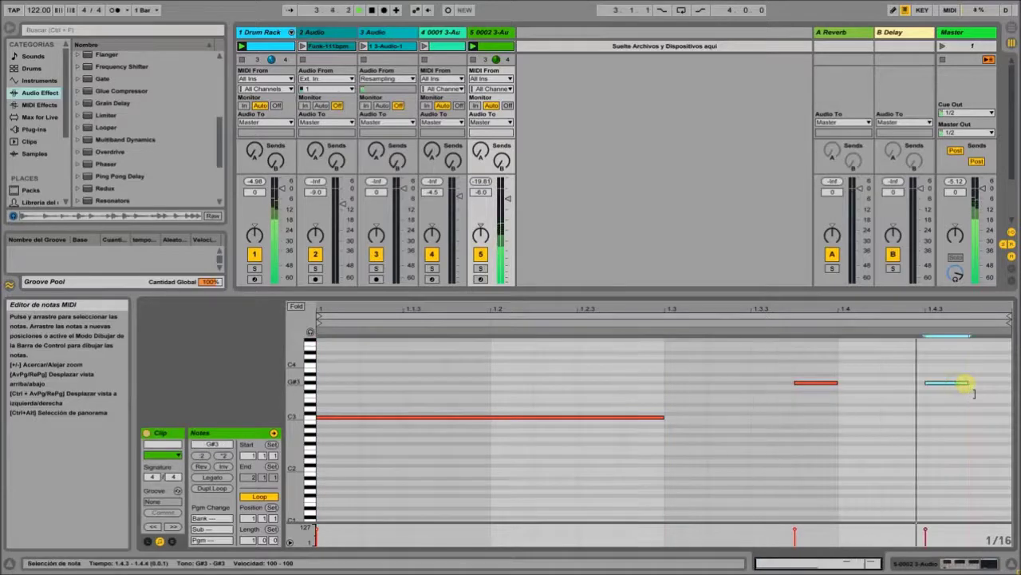
drag(968, 387, 1016, 388)
Transpose the two G#3 notes at the end of the clip down by two semitones.
drag(795, 365, 939, 408)
key(Down)
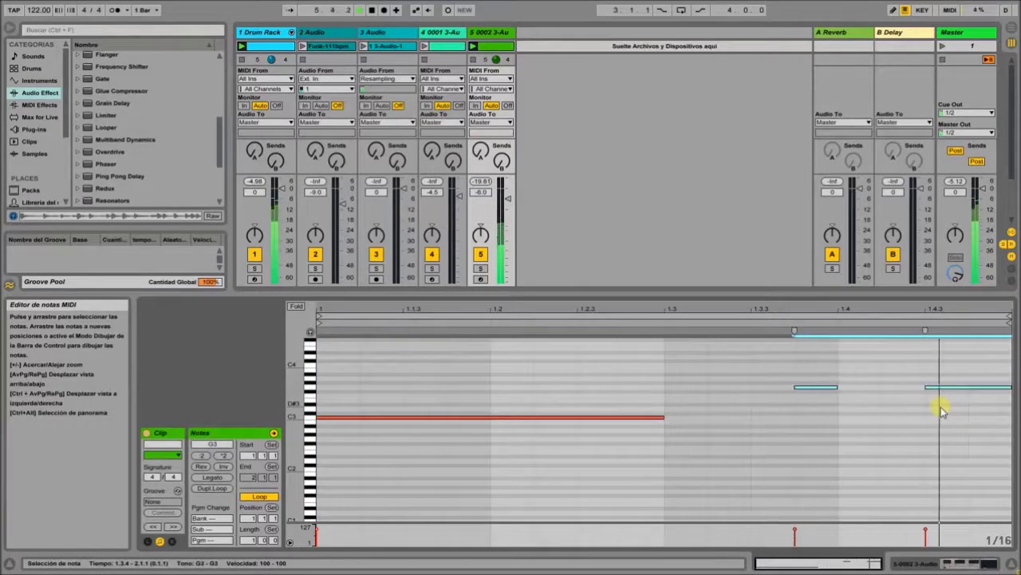
key(Down)
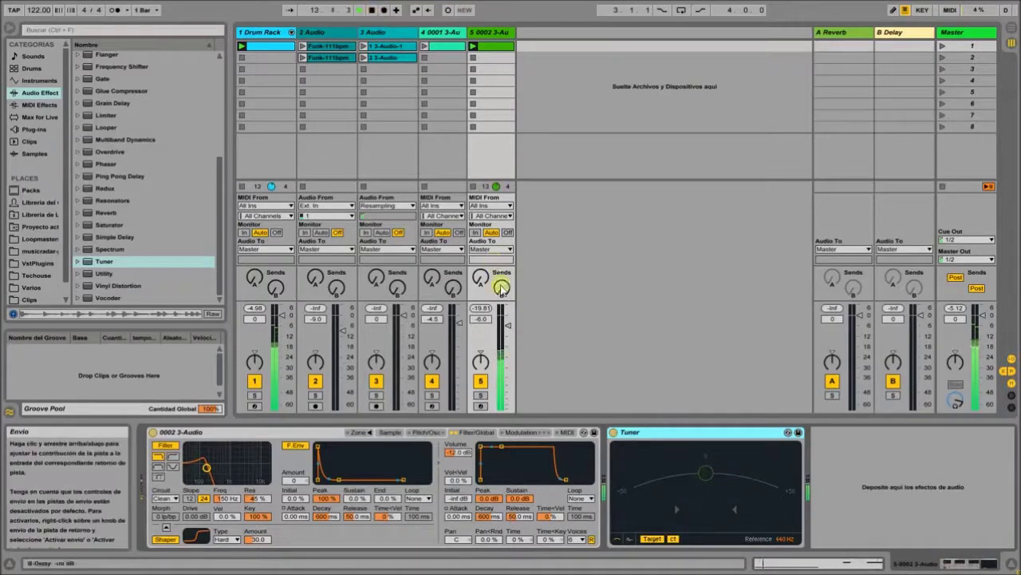
Lower the Master track volume to -10.7 dB.
drag(986, 313, 976, 319)
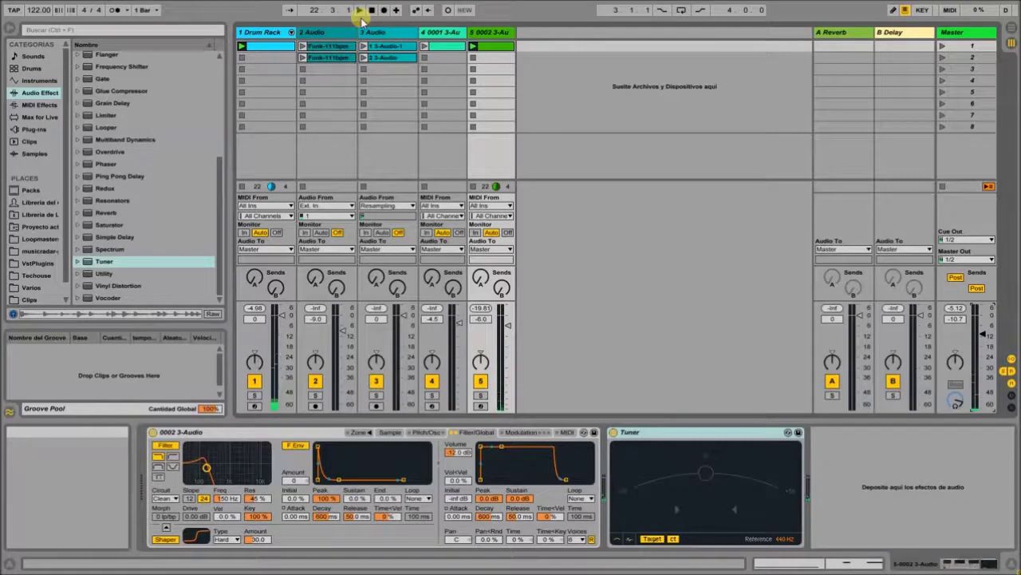
key(super)
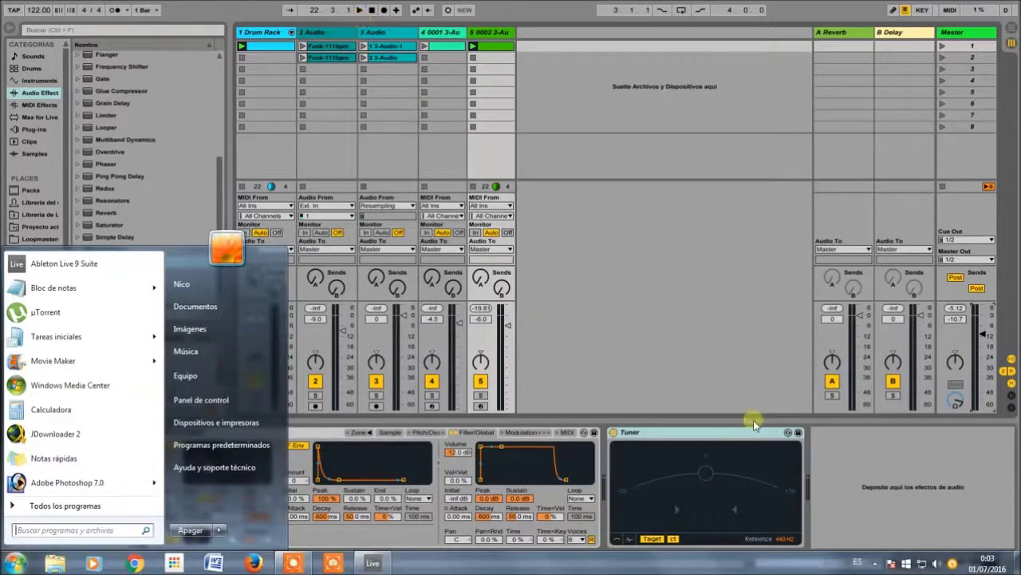
click(876, 563)
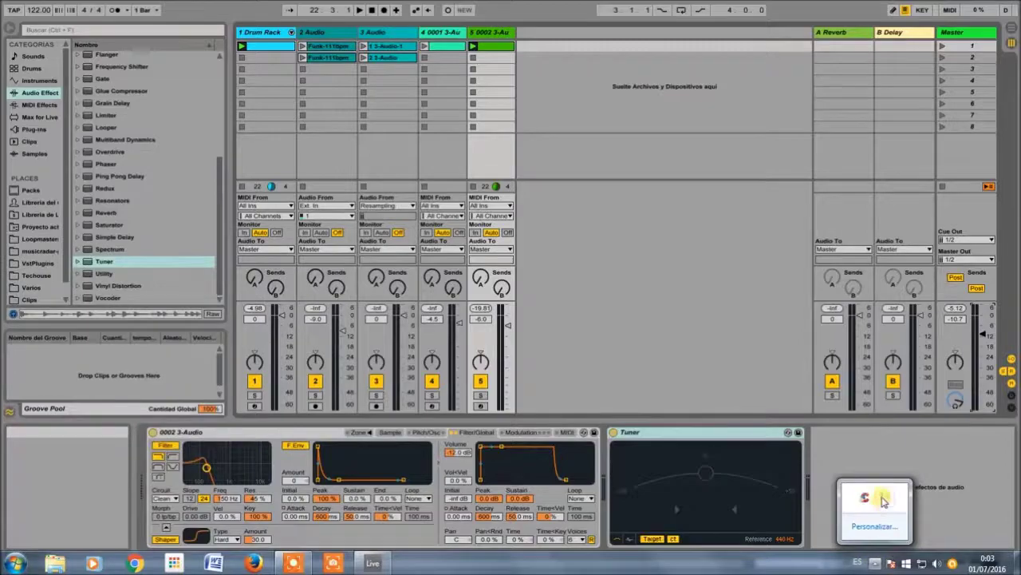